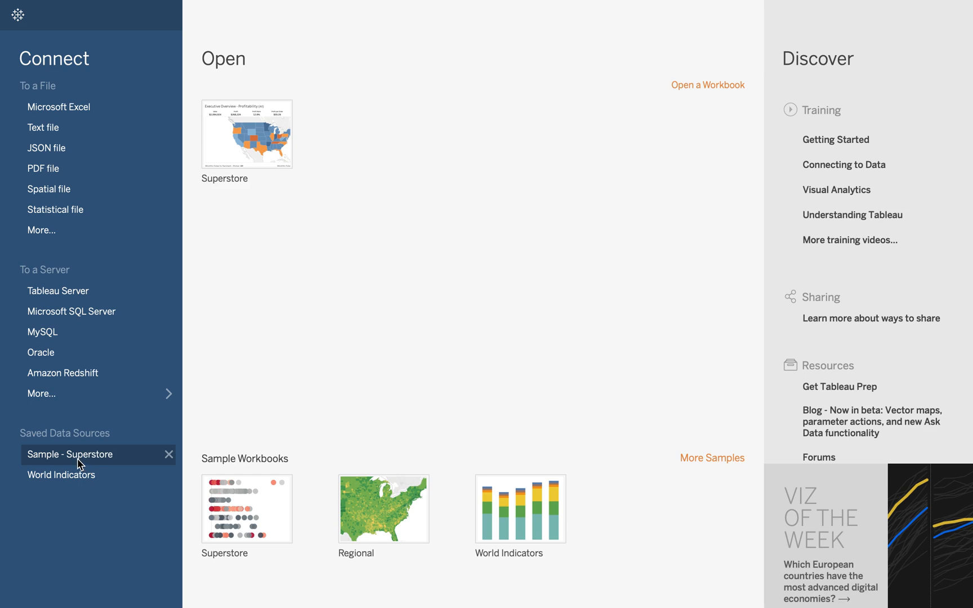
Step: Connect to the saved Sample - Superstore data source and show its data source page with the worksheet hint dismissed
left_click(78, 460)
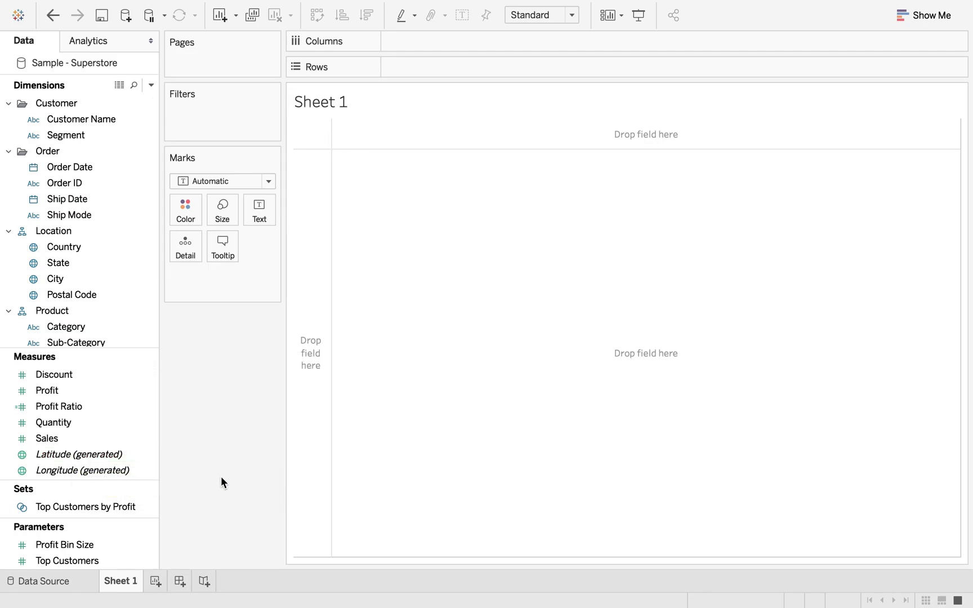
left_click(60, 584)
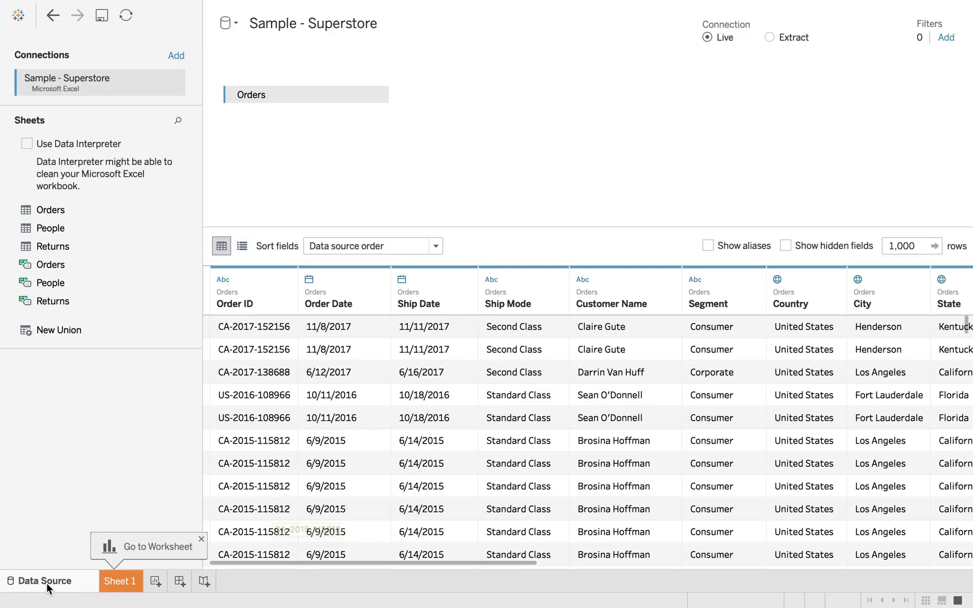
left_click(201, 540)
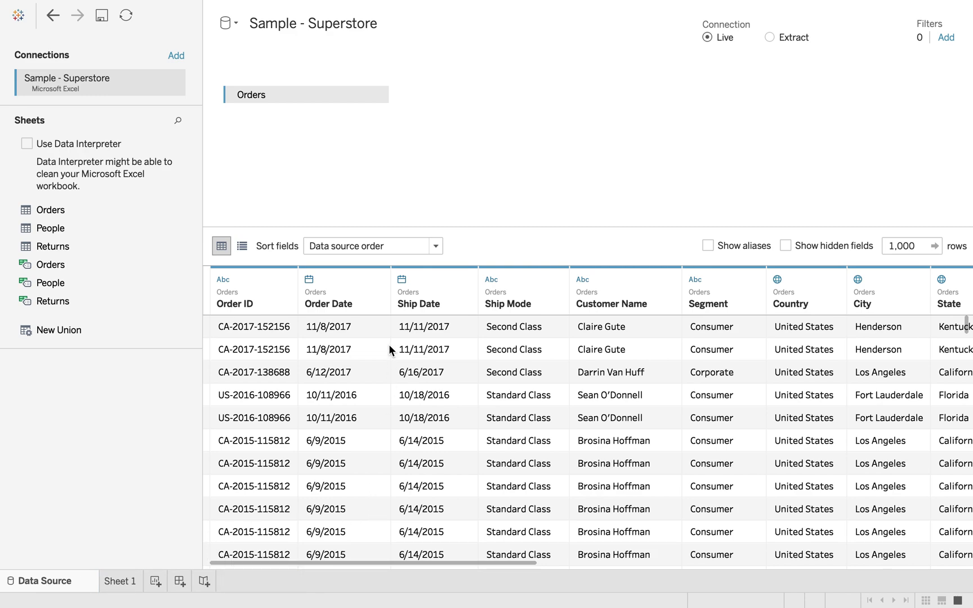
Step: Look through the columns of the Orders table, from Order ID to Profit (bin), to see which fields it contains
scroll(506, 433, "right", 15)
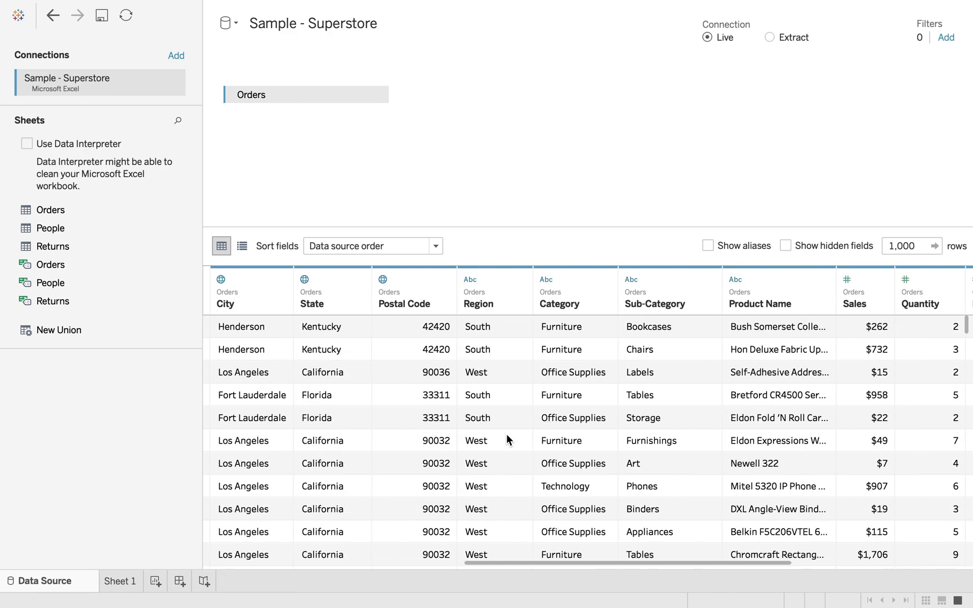
scroll(615, 435, "right", 5)
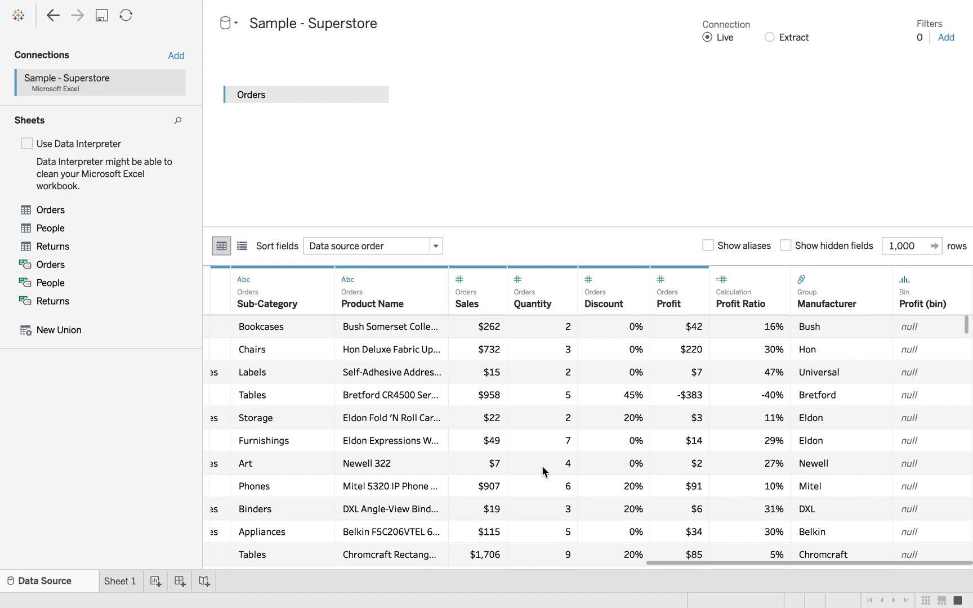
scroll(380, 483, "left", 6)
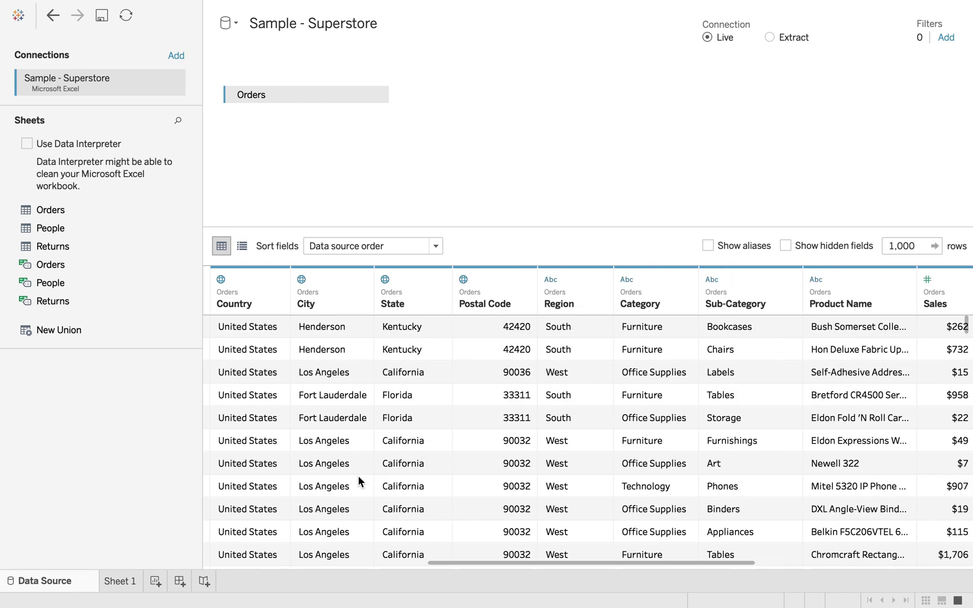
scroll(358, 480, "left", 3)
scroll(358, 481, "right", 2)
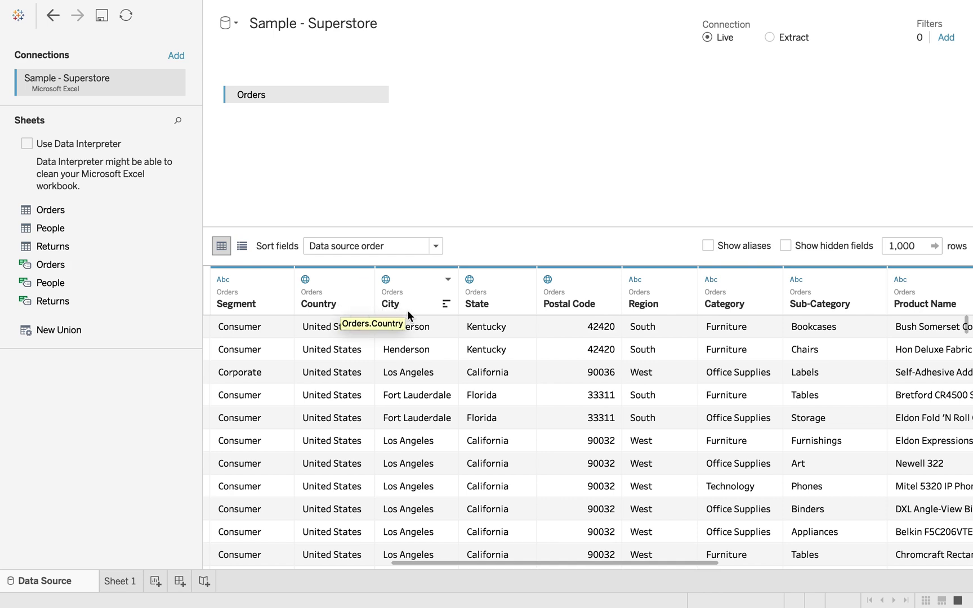
scroll(574, 387, "right", 6)
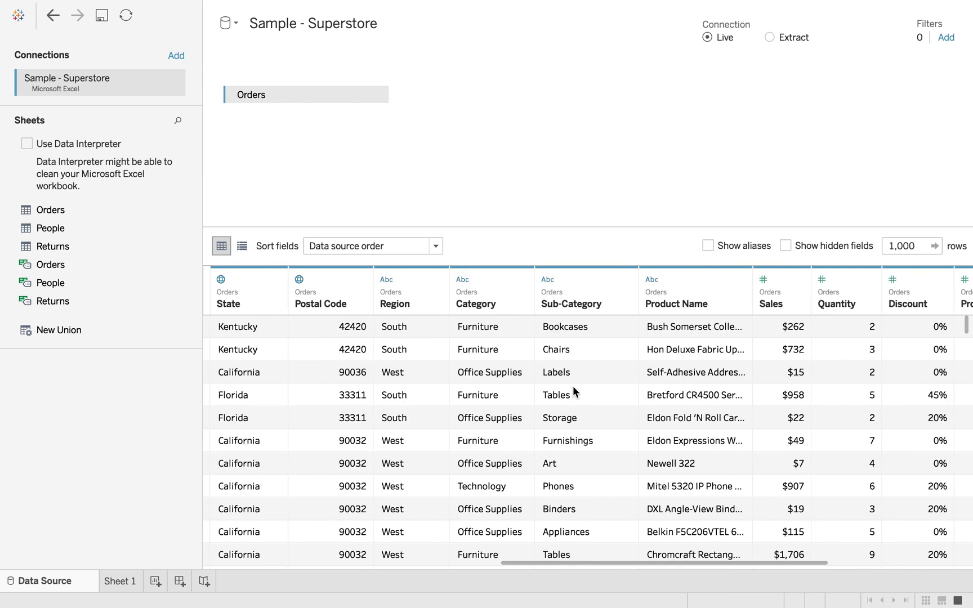
scroll(573, 385, "right", 2)
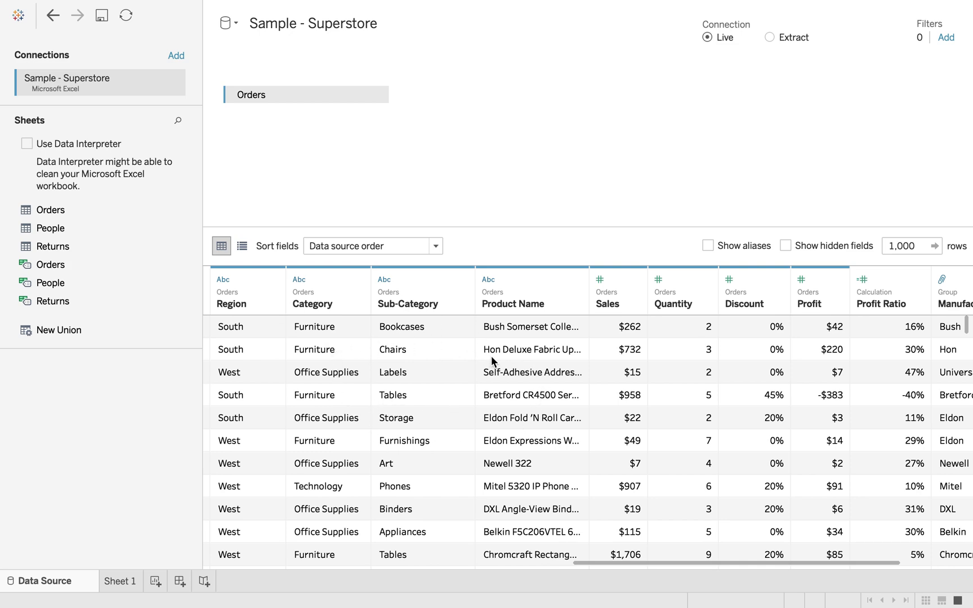
scroll(551, 361, "right", 4)
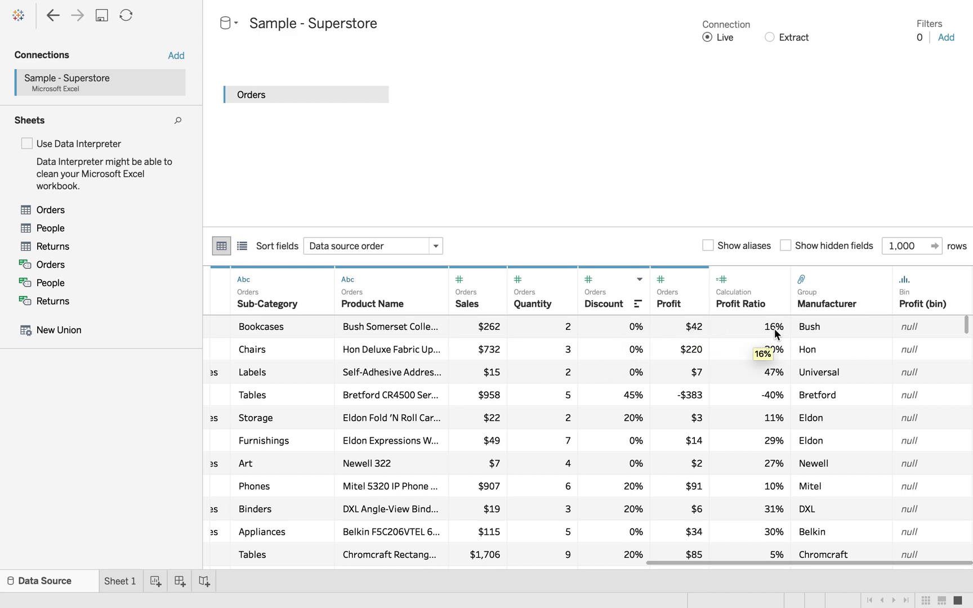
scroll(693, 399, "left", 10)
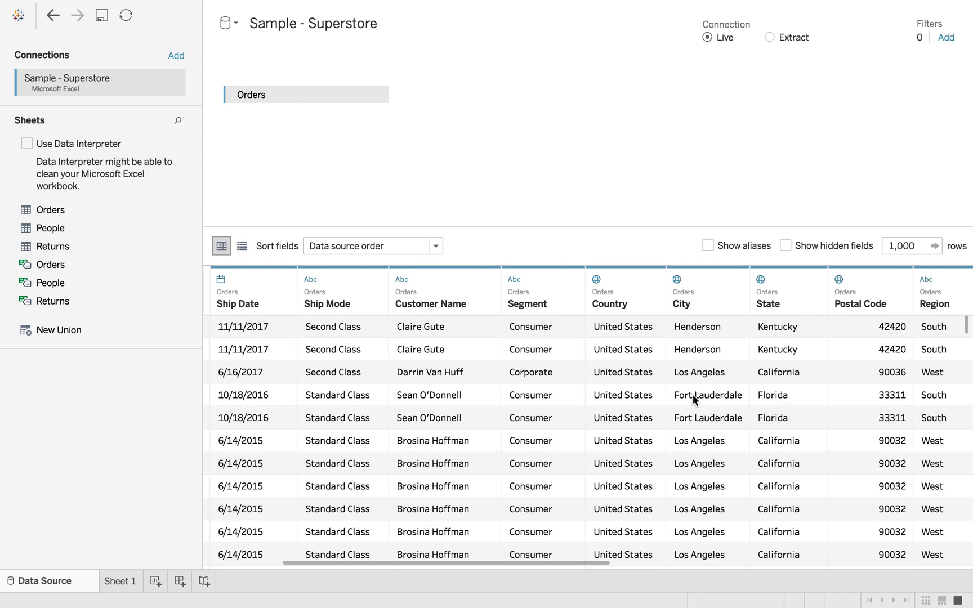
scroll(694, 415, "left", 3)
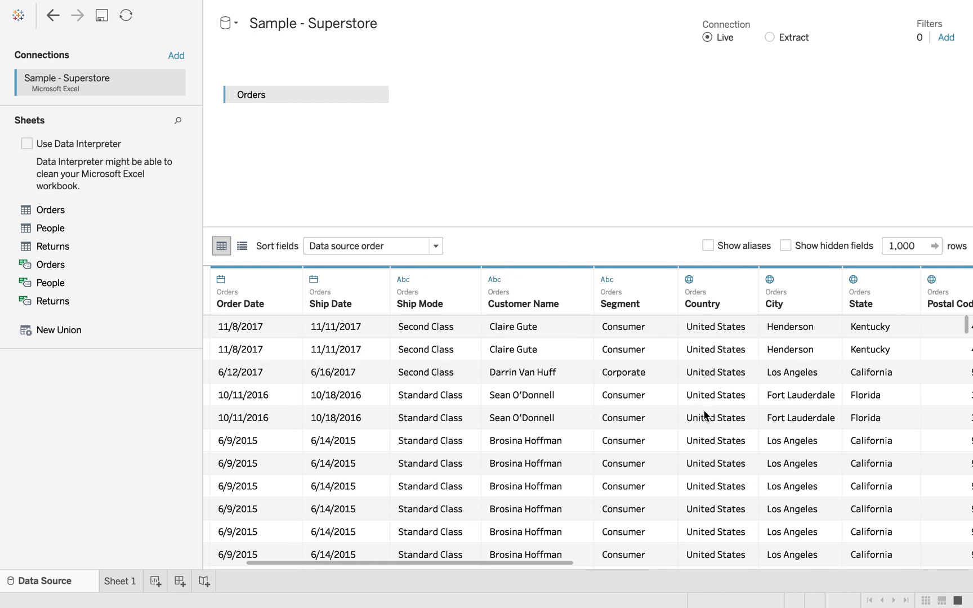
scroll(705, 416, "left", 2)
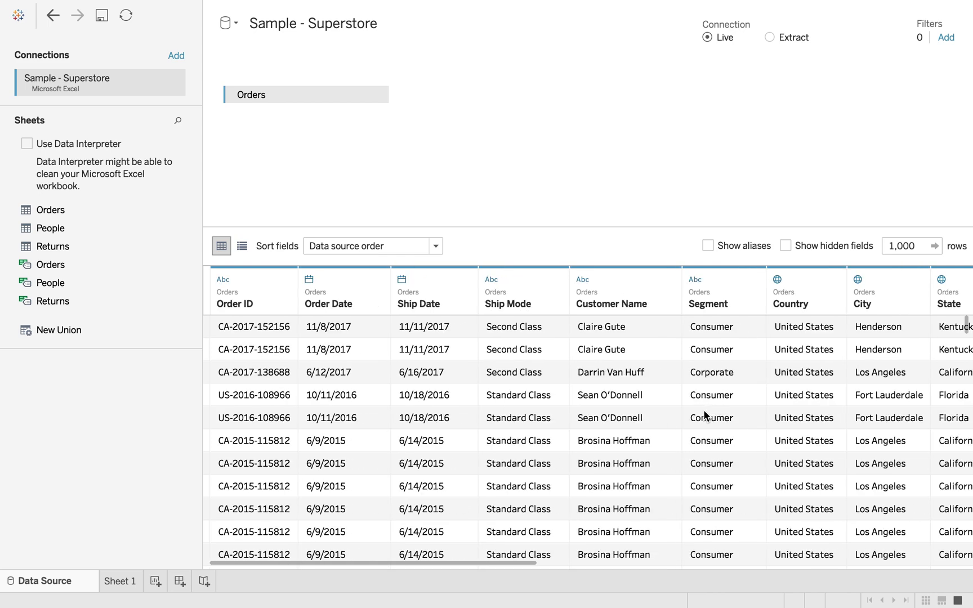
Step: Examine the dimensions available on Sheet 1 and compare the Sub-Category dimension with its column in the source data
left_click(134, 582)
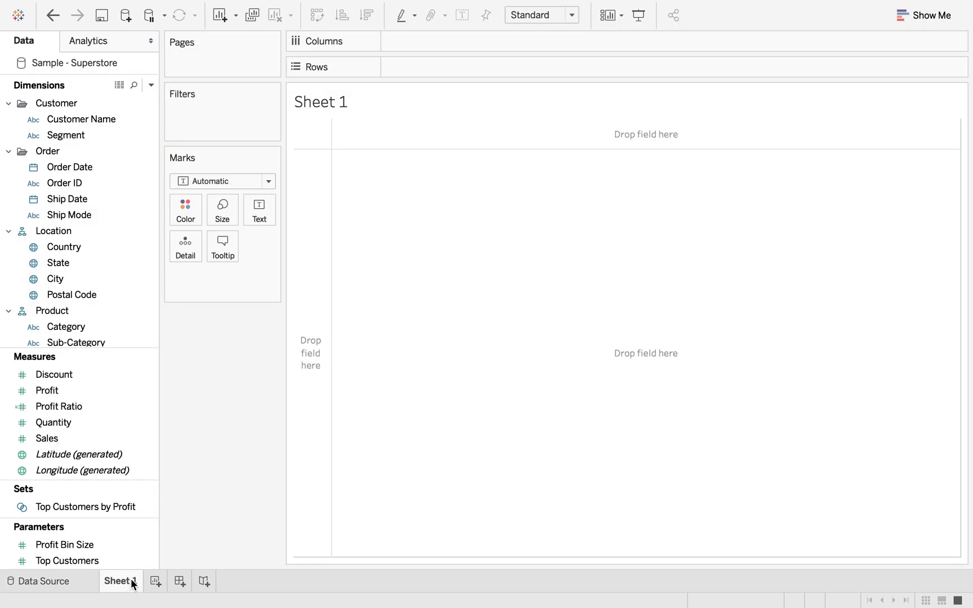
scroll(86, 314, "down", 2)
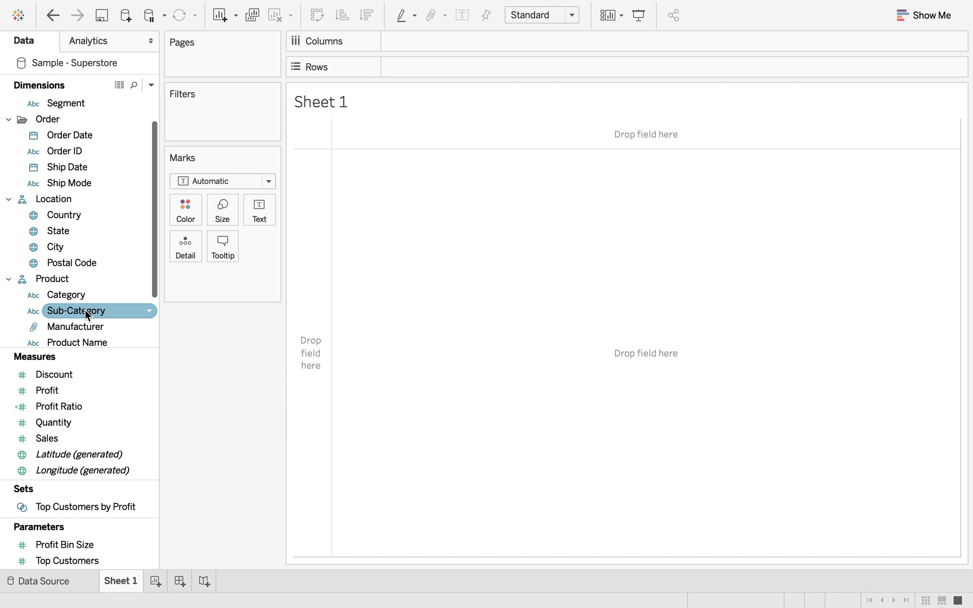
scroll(84, 309, "down", 1)
scroll(85, 309, "down", 2)
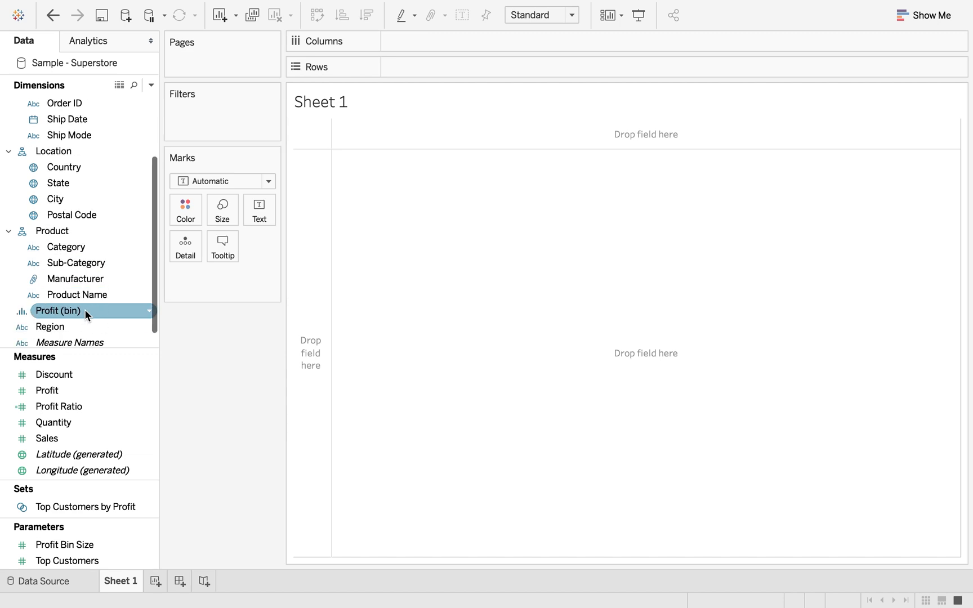
scroll(72, 293, "down", 1)
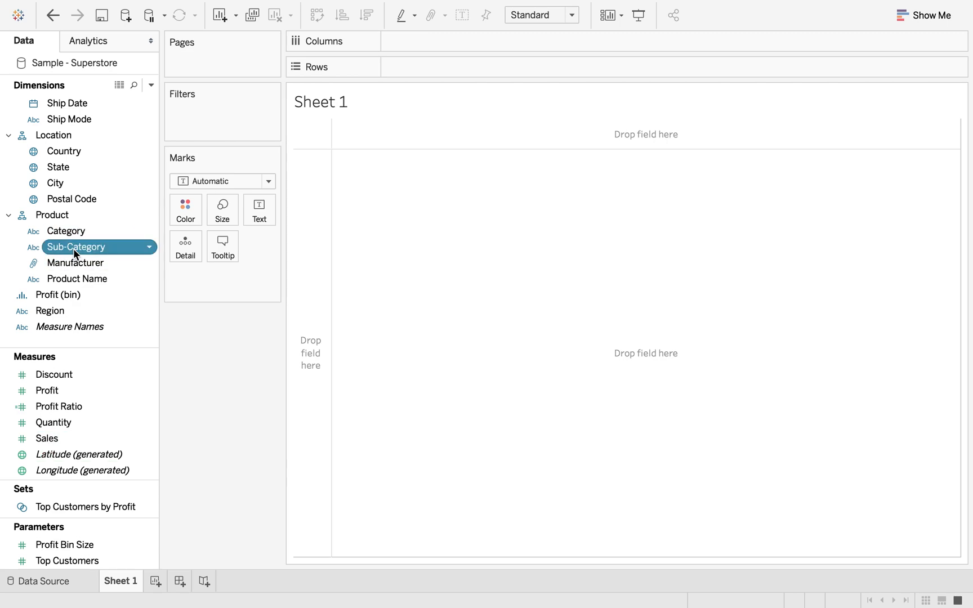
left_click(73, 582)
scroll(523, 457, "right", 10)
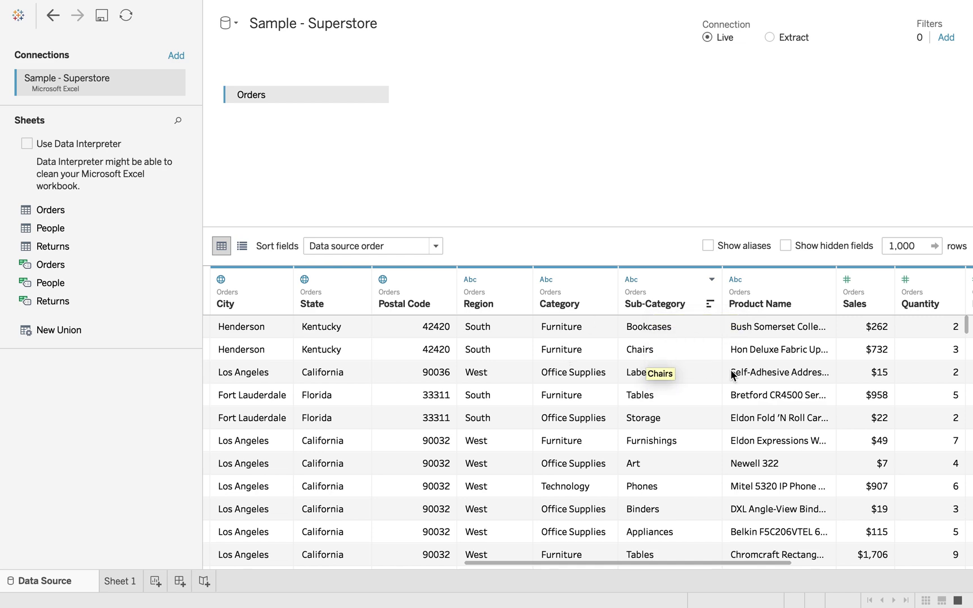
scroll(642, 352, "right", 5)
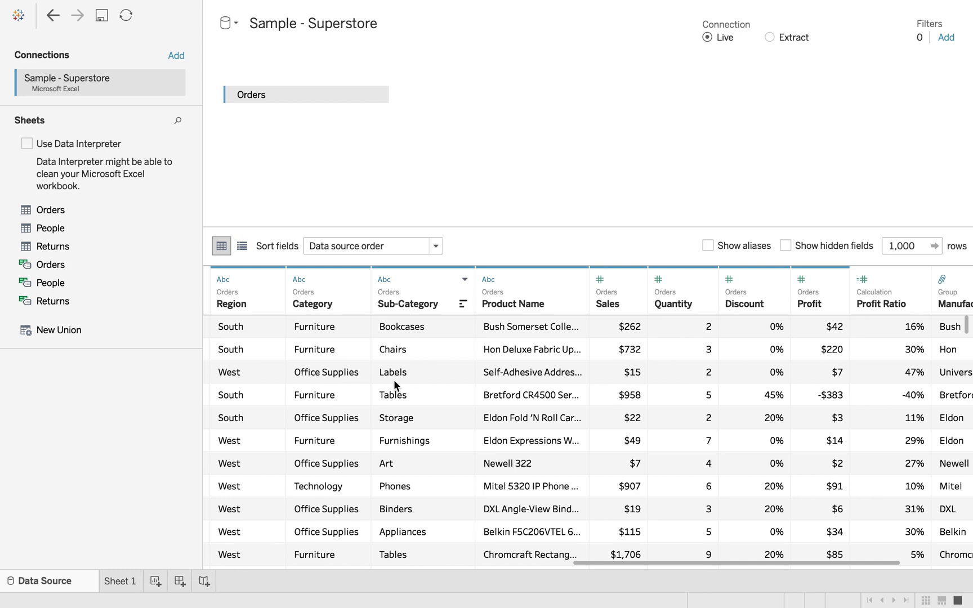
Step: Place the Sub-Category dimension on Columns in Sheet 1
left_click(123, 581)
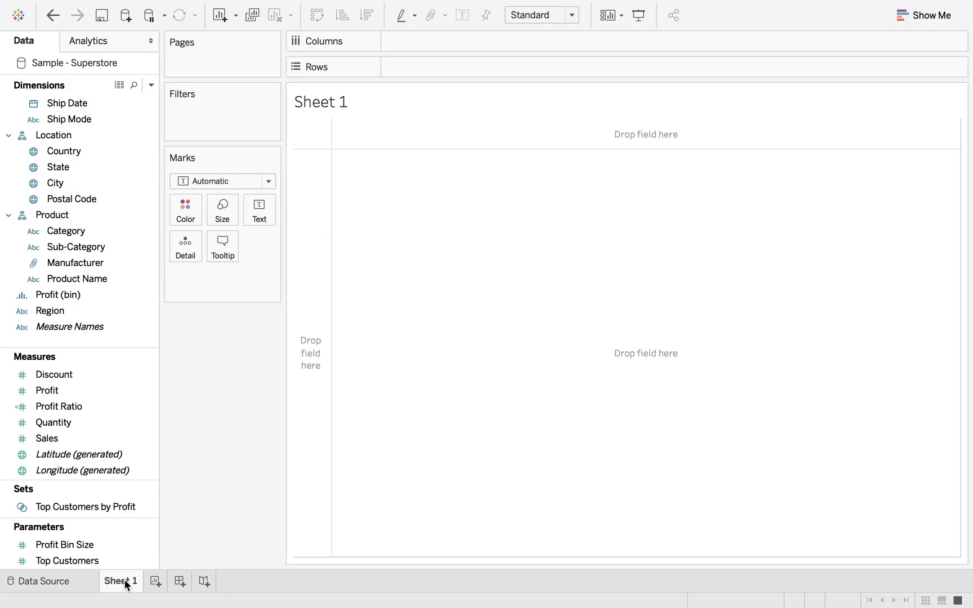
left_click(65, 246)
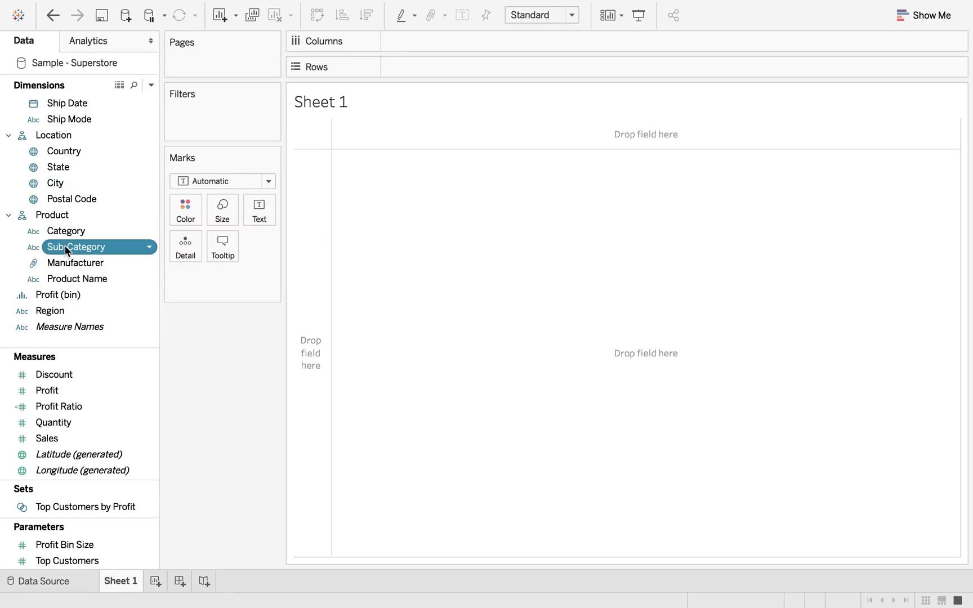
left_click_drag(63, 248, 416, 43)
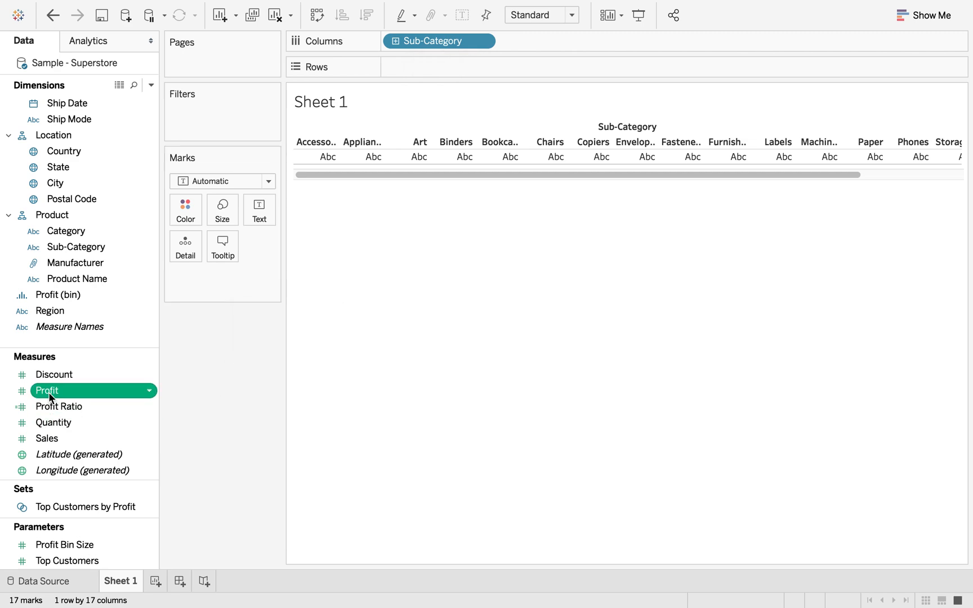
Step: Check the Profit column in the source data and place the Profit measure on Rows in Sheet 1
left_click(56, 591)
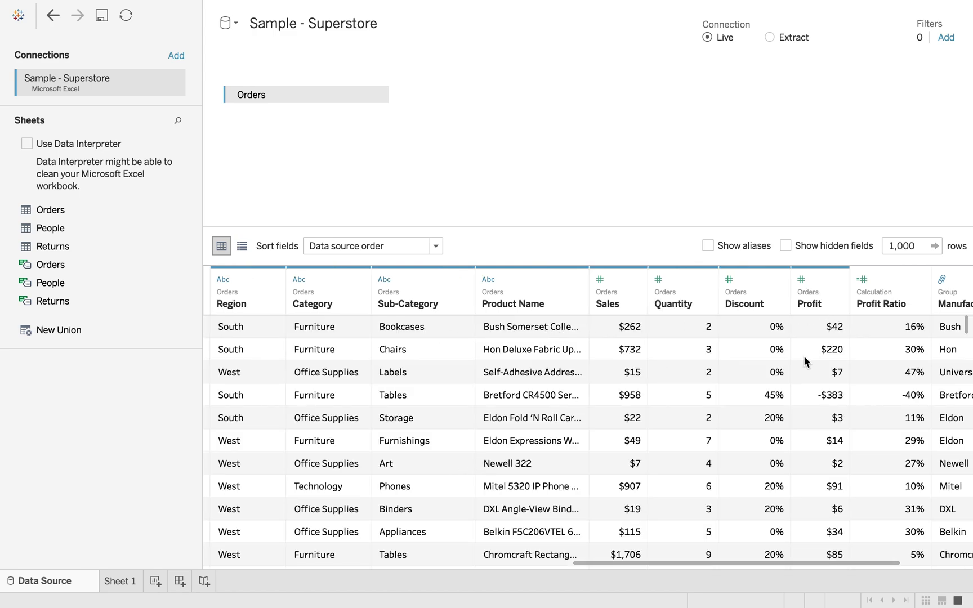
scroll(805, 363, "right", 3)
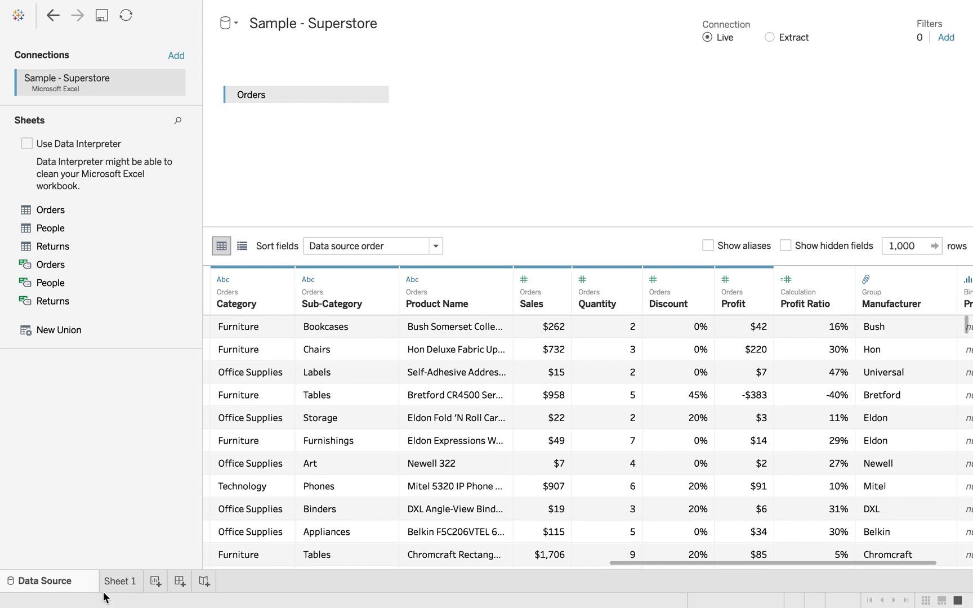
left_click(121, 584)
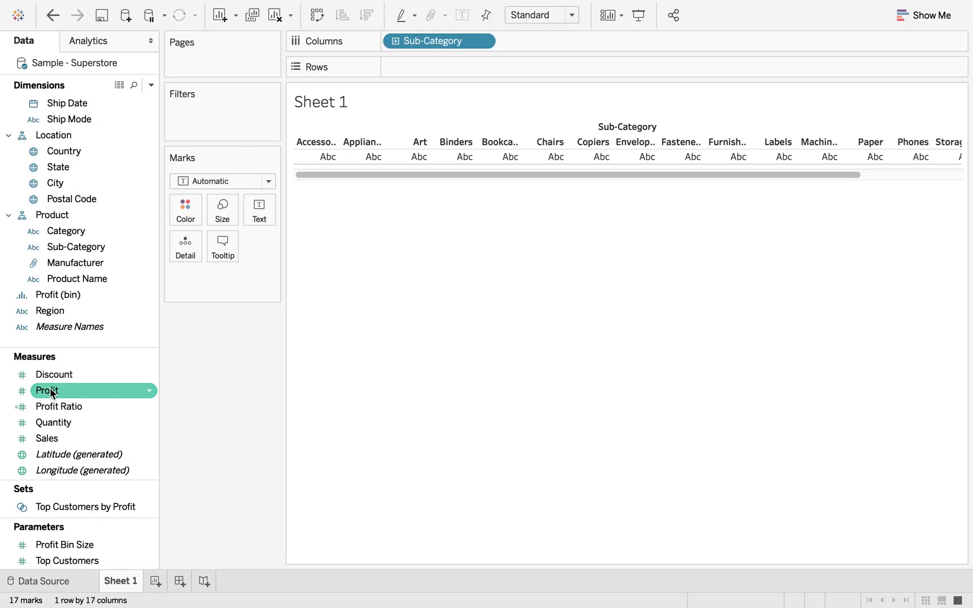
left_click_drag(49, 399, 404, 69)
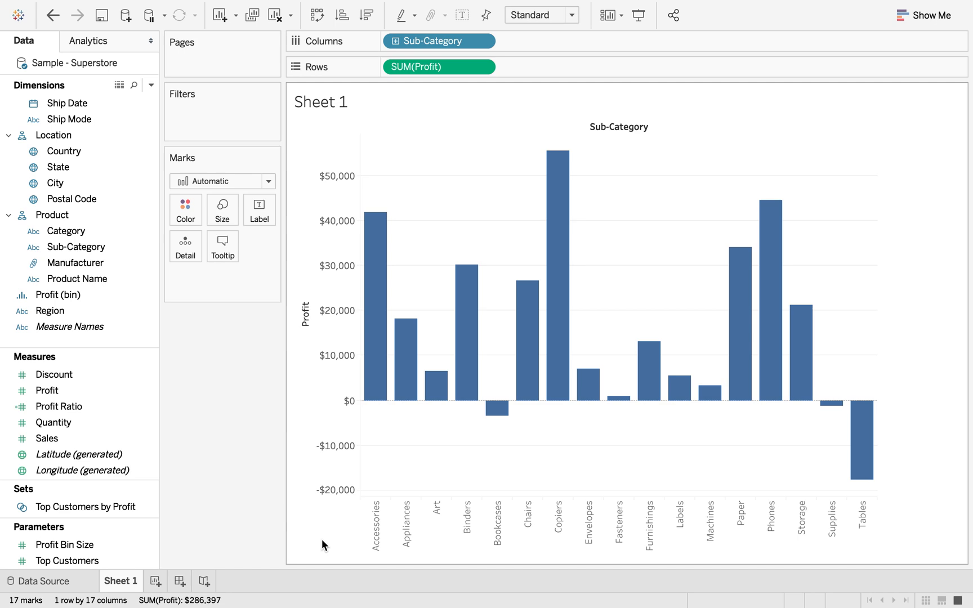
Step: Inspect the sub-categories with negative profit and add the Sales measure to Rows after Profit
mouse_move(499, 420)
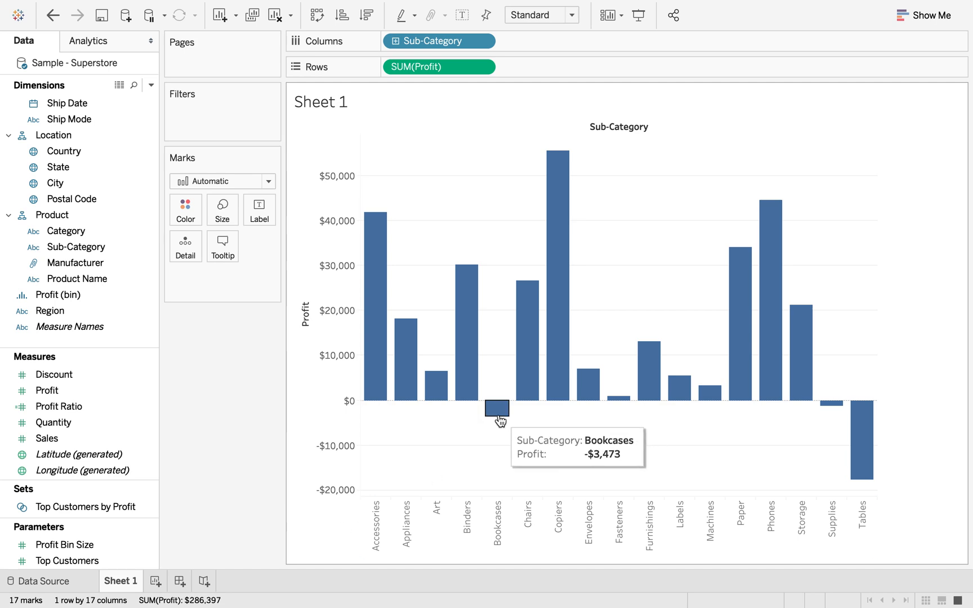
mouse_move(823, 412)
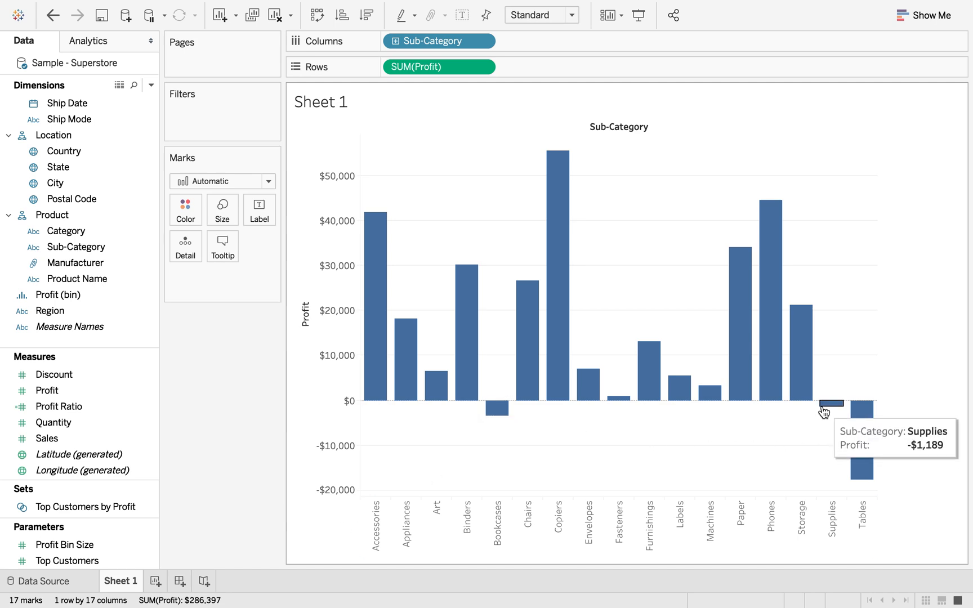
mouse_move(866, 453)
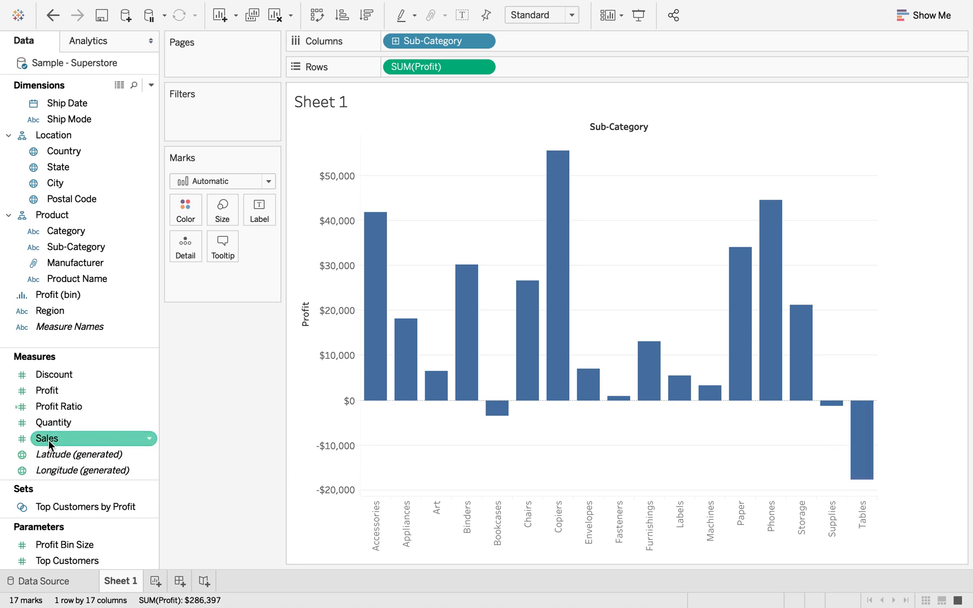
left_click(49, 444)
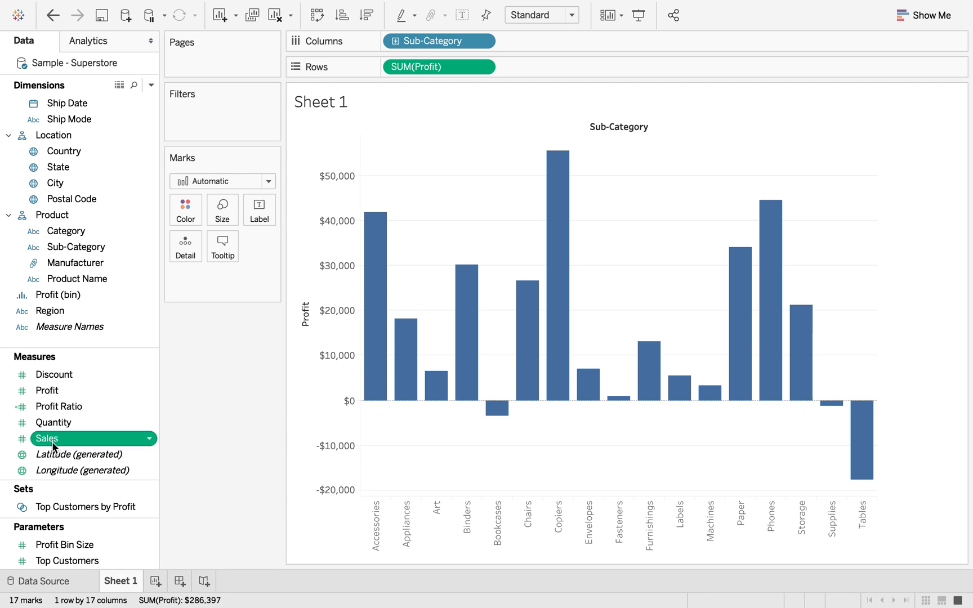
left_click_drag(53, 447, 530, 70)
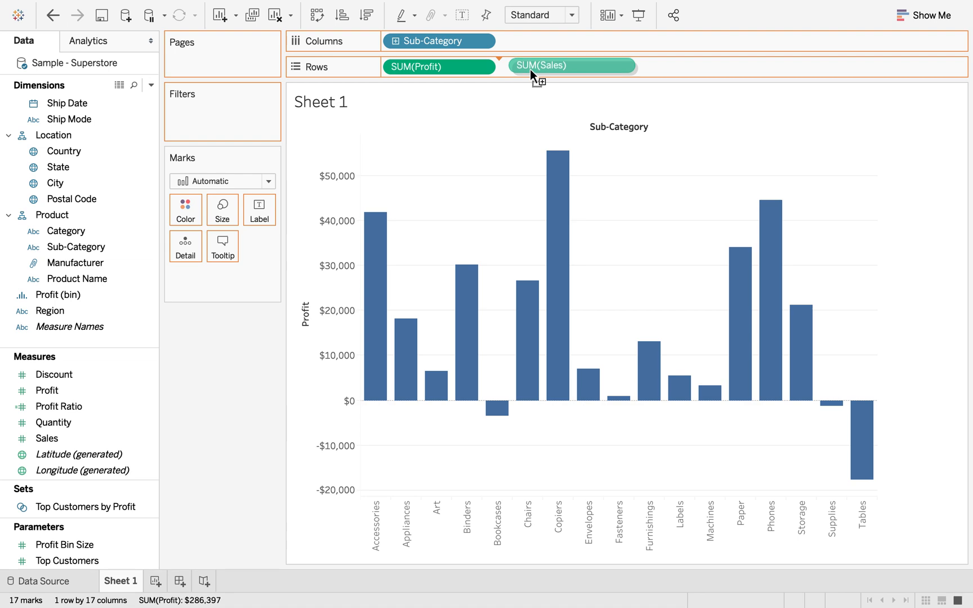
left_click_drag(530, 69, 530, 69)
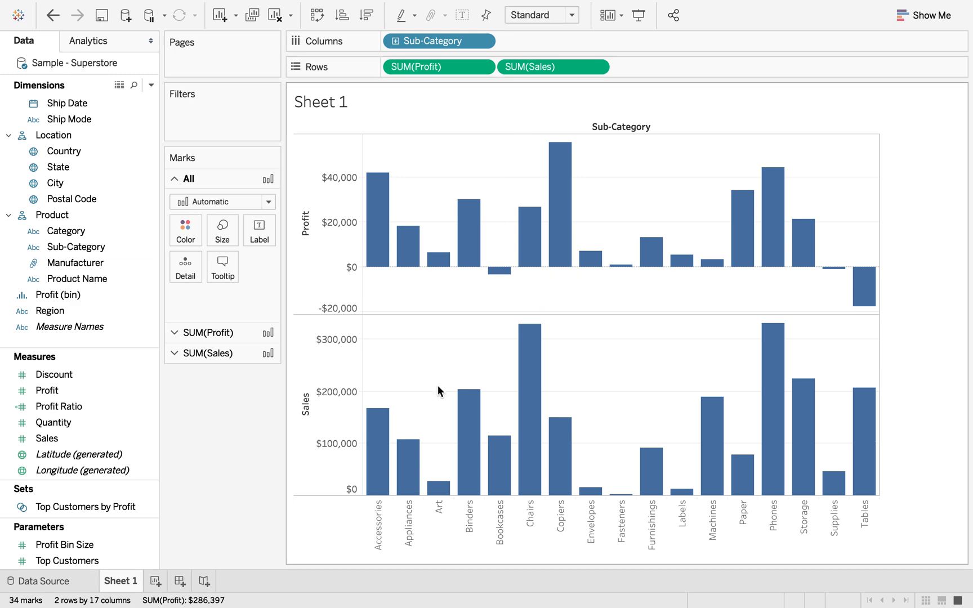
Step: Combine the Profit and Sales measures into one dual-axis chart by setting Sales to Dual Axis
mouse_move(360, 417)
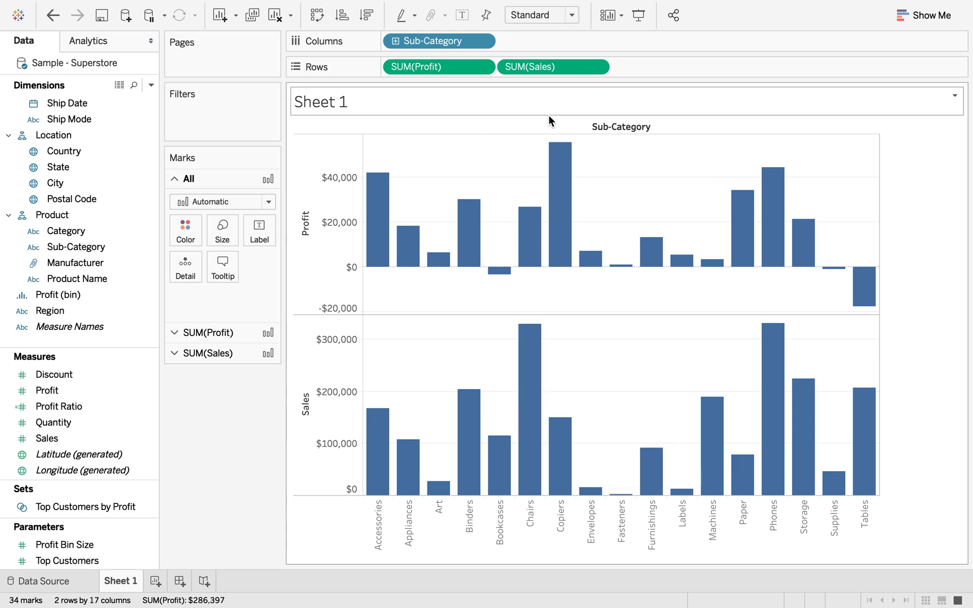
mouse_move(568, 243)
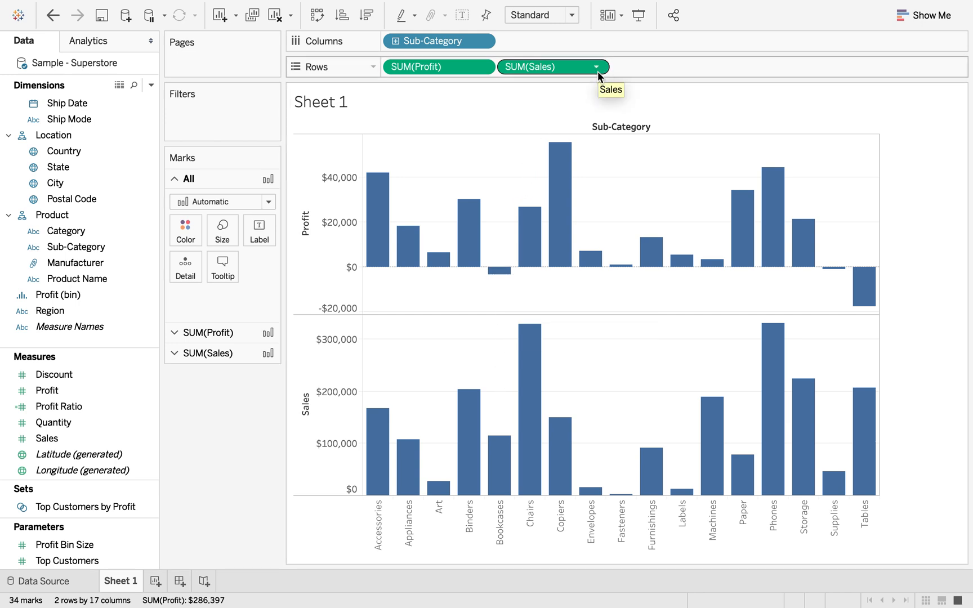
left_click(483, 67)
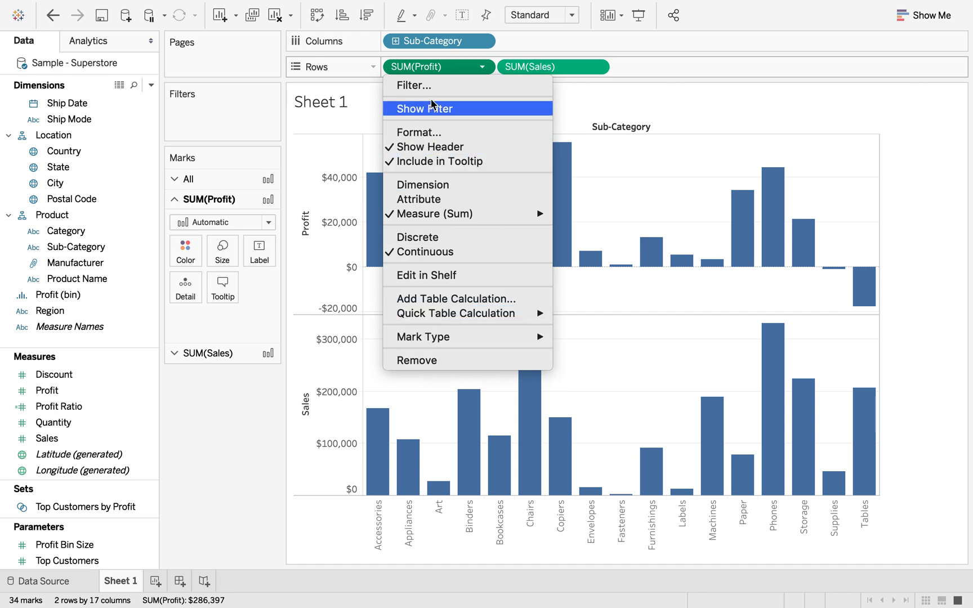
mouse_move(434, 338)
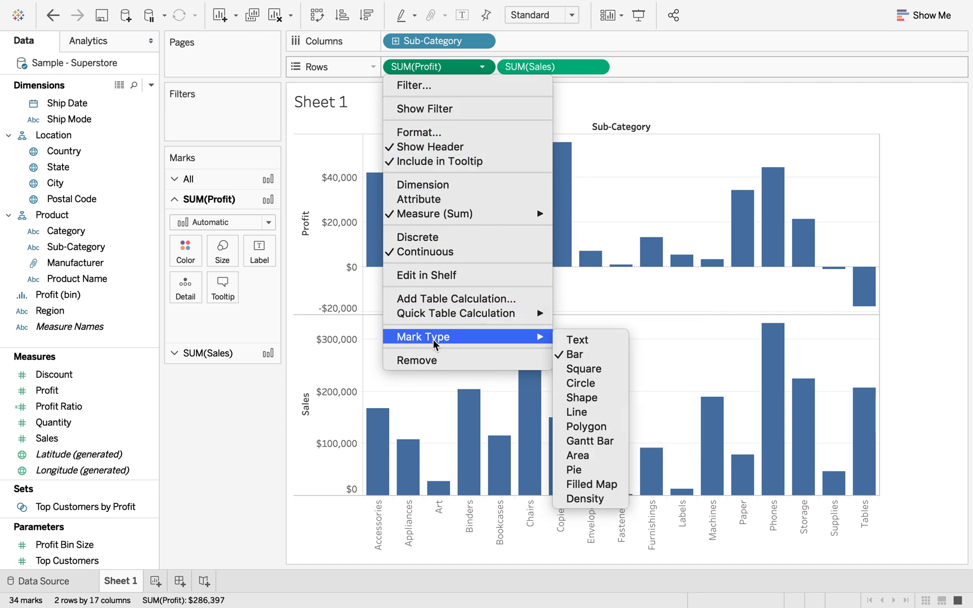
left_click(598, 72)
left_click(598, 68)
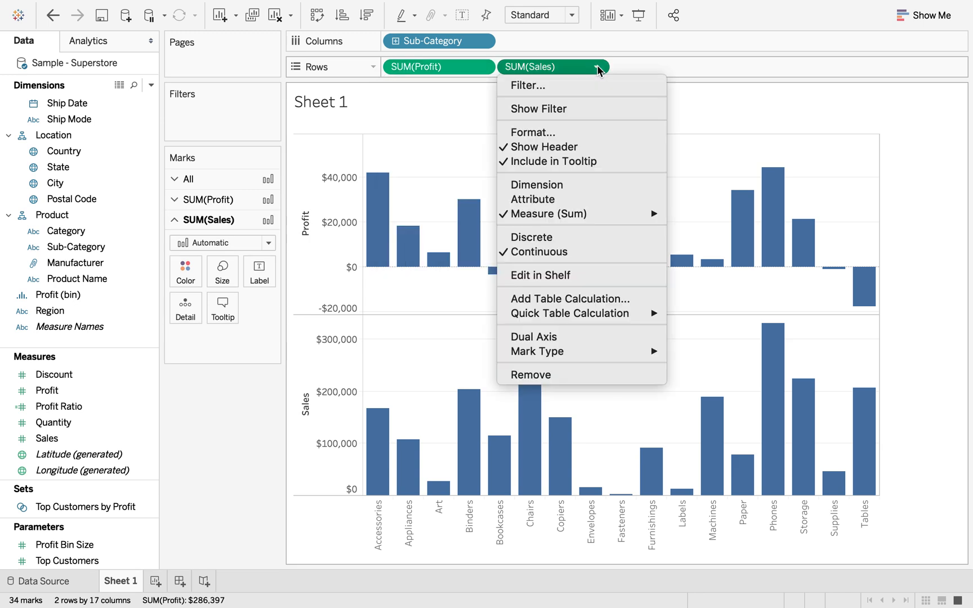
left_click(537, 337)
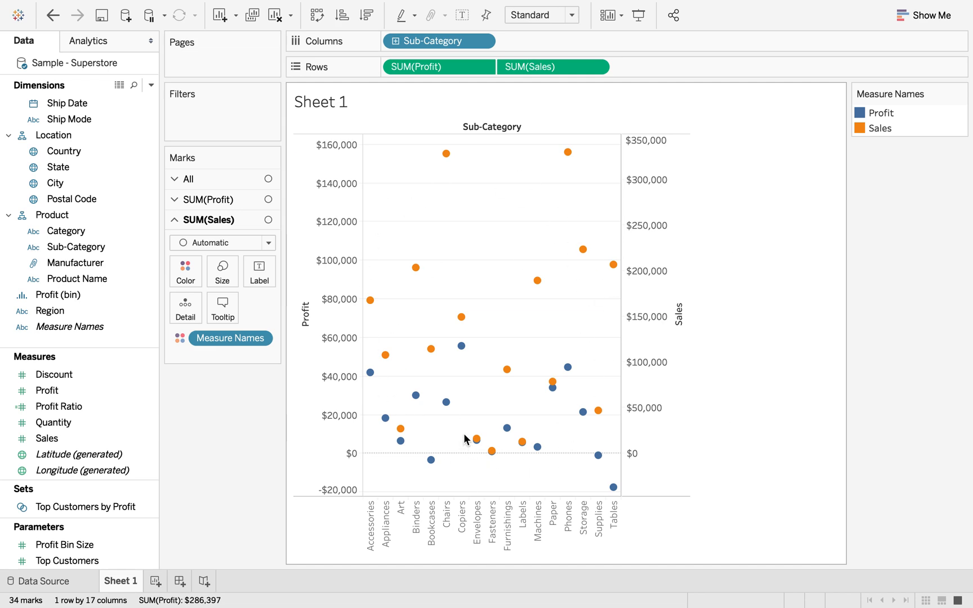
Step: Synchronize the Sales axis with the Profit axis so both measures share one scale
mouse_move(461, 318)
mouse_move(462, 347)
right_click(652, 219)
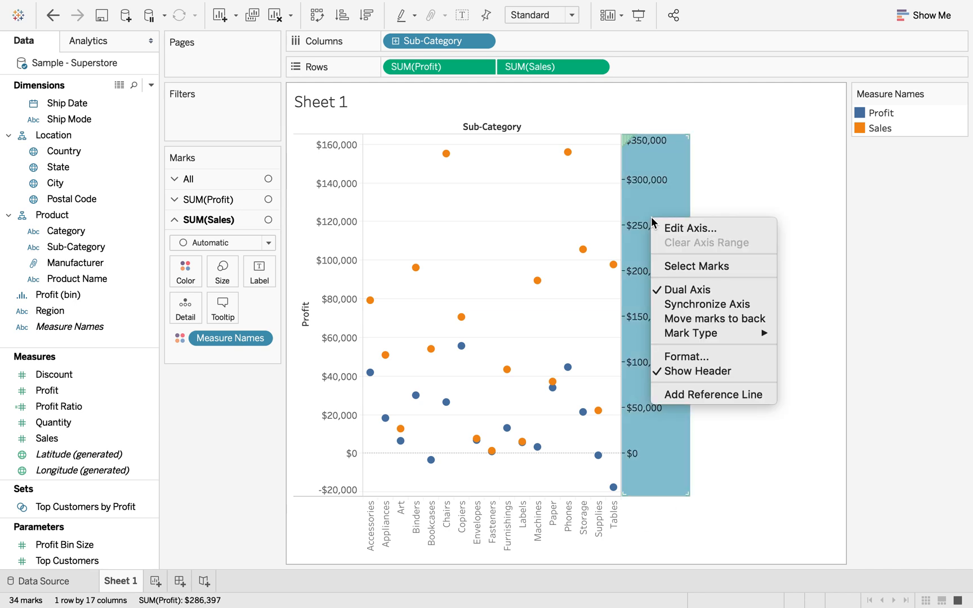
left_click(675, 305)
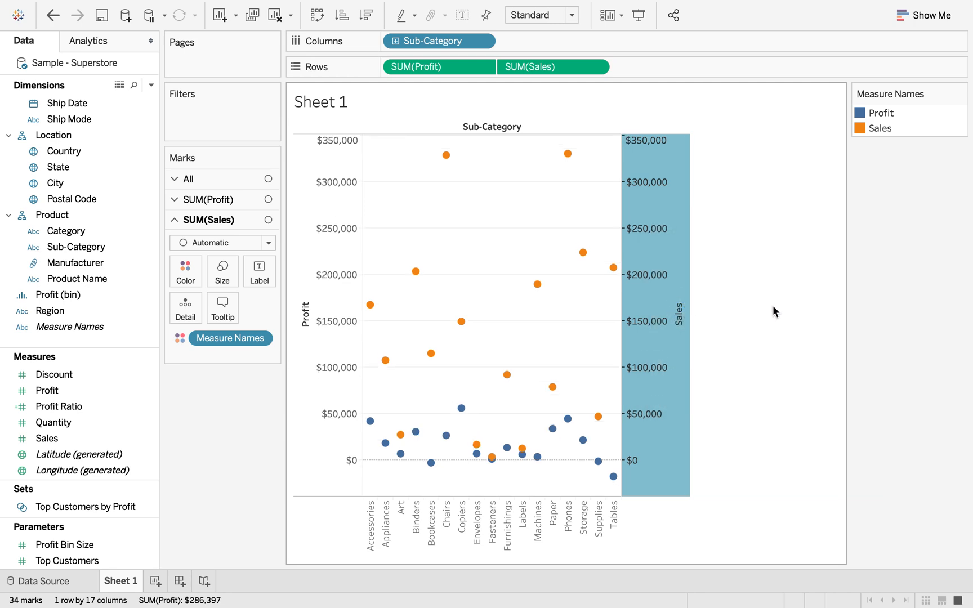
left_click(810, 356)
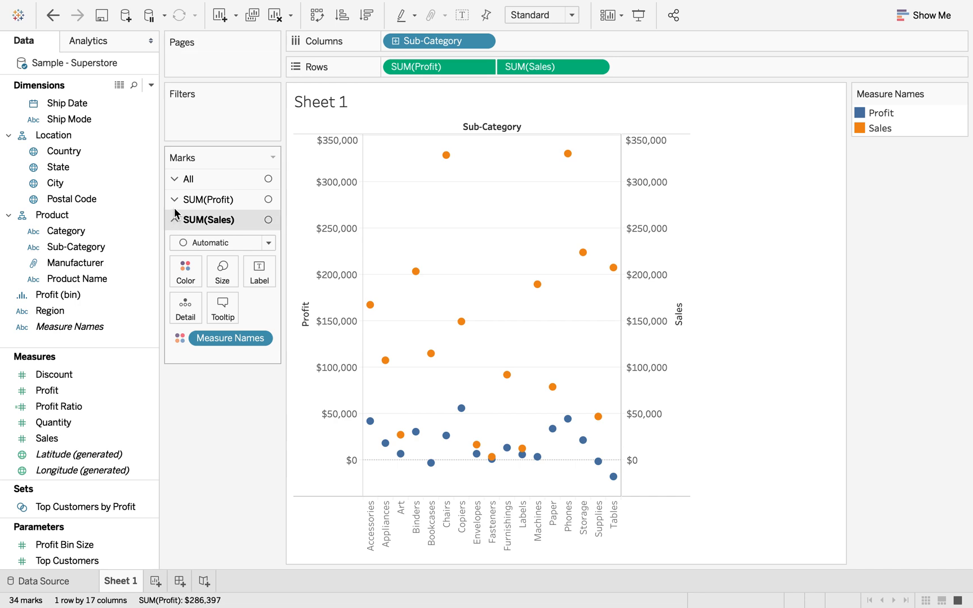
Step: Change the mark type of the Profit measure to Bar, leaving the Sales marks on Automatic
mouse_move(381, 442)
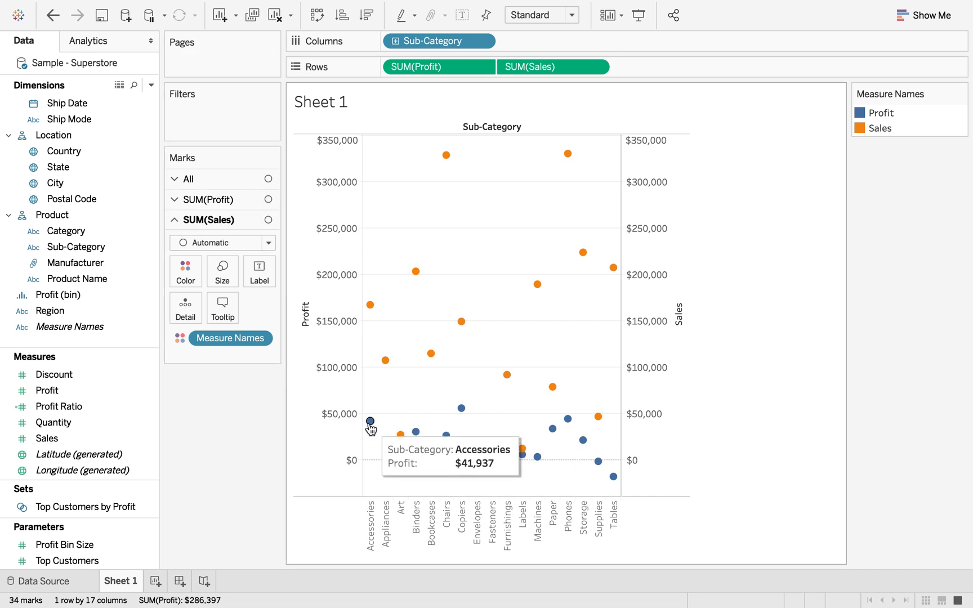
mouse_move(403, 457)
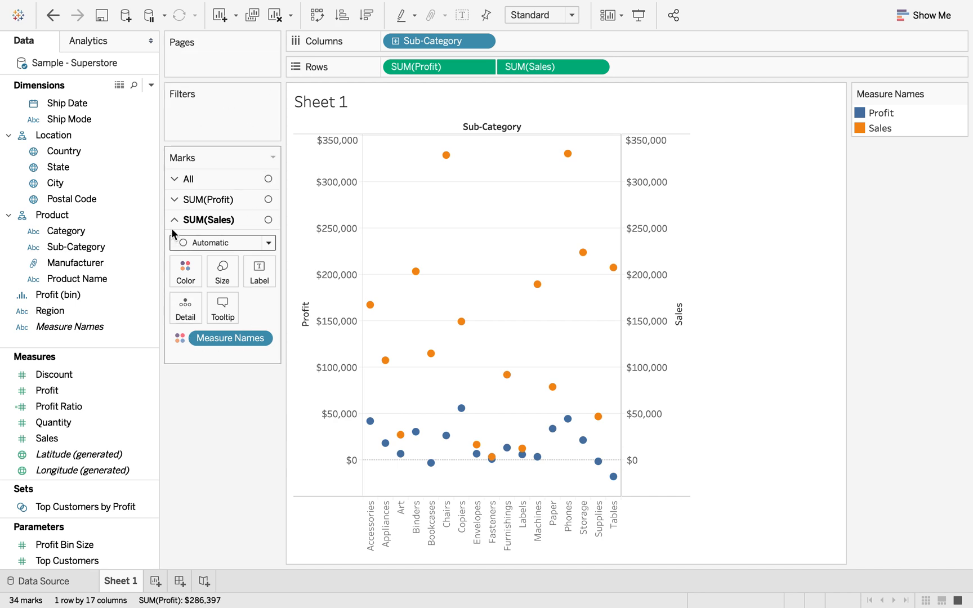
left_click(174, 200)
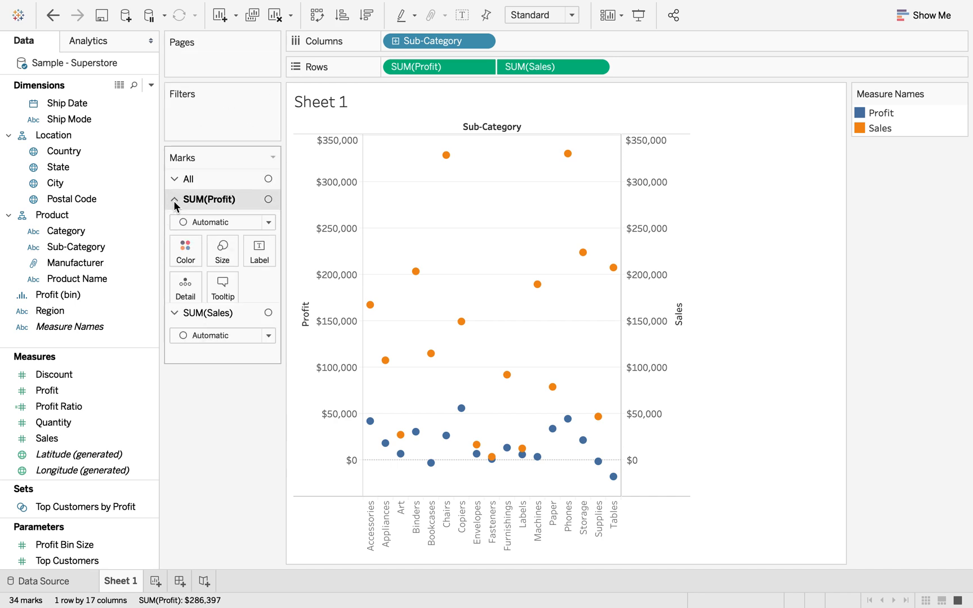
left_click(175, 353)
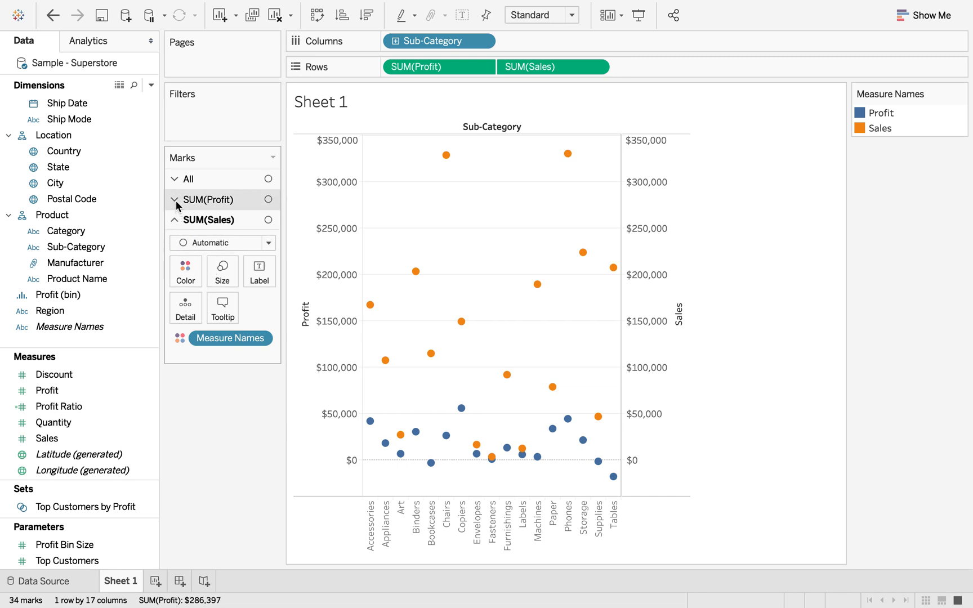
left_click(175, 201)
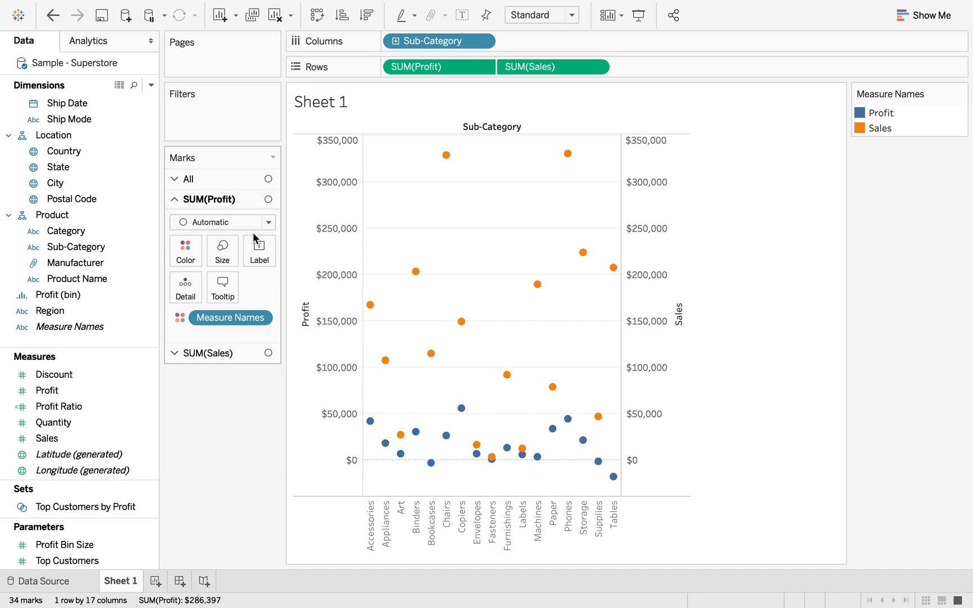
left_click(270, 223)
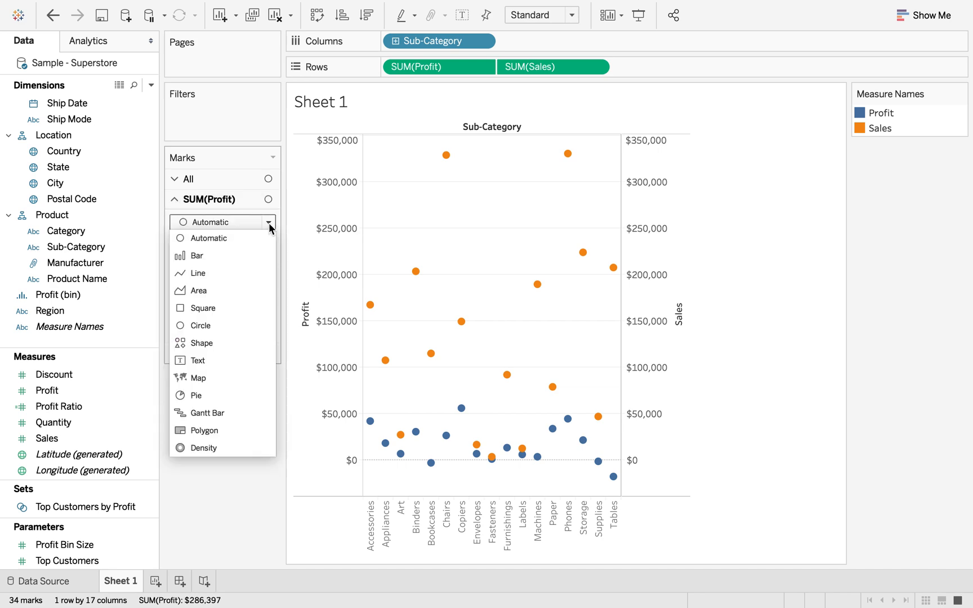
left_click(185, 258)
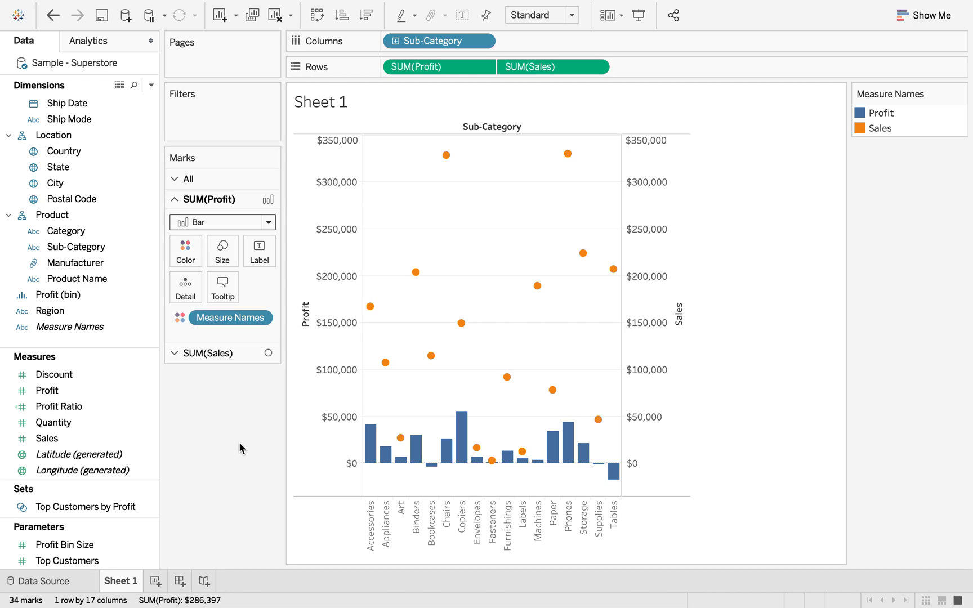
mouse_move(375, 471)
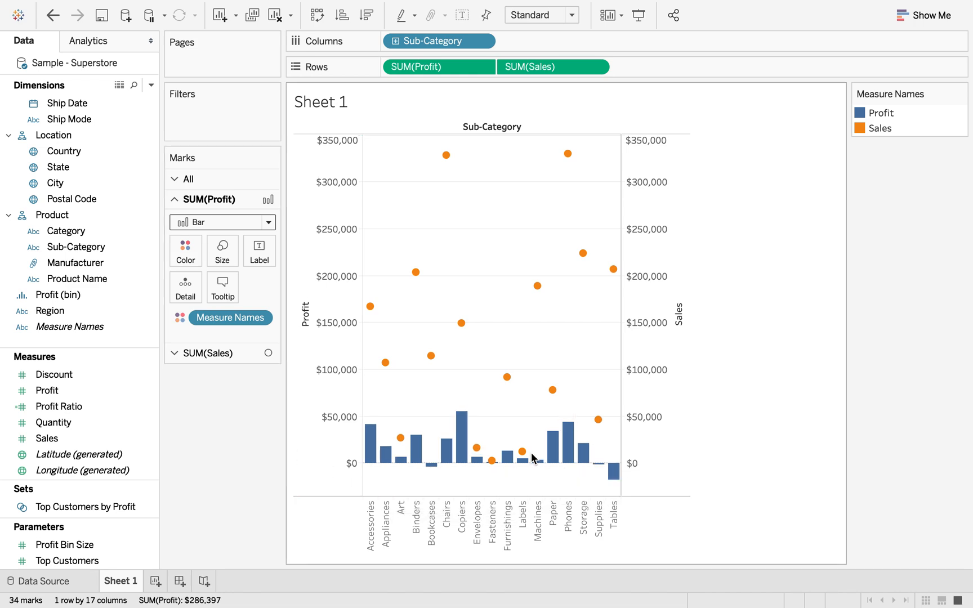
Step: Expand the mark settings for Sales and set the chart's view size to Fit Width
left_click(175, 353)
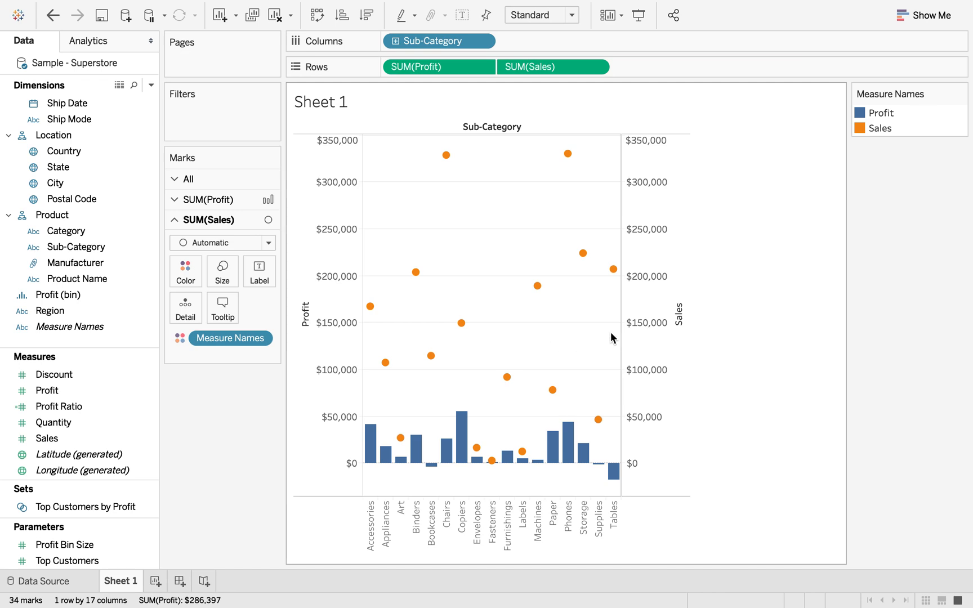
mouse_move(436, 456)
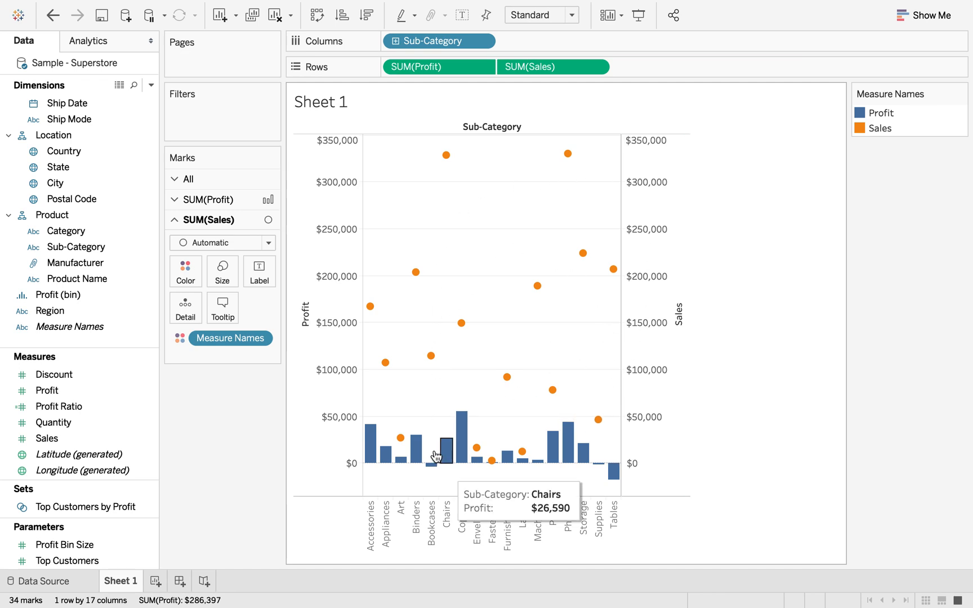
mouse_move(371, 461)
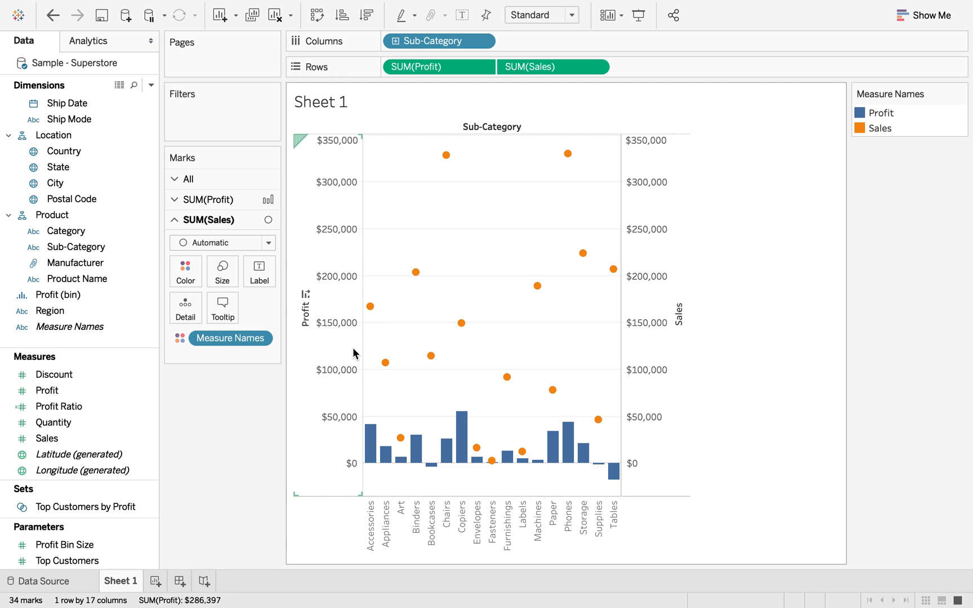
left_click(573, 15)
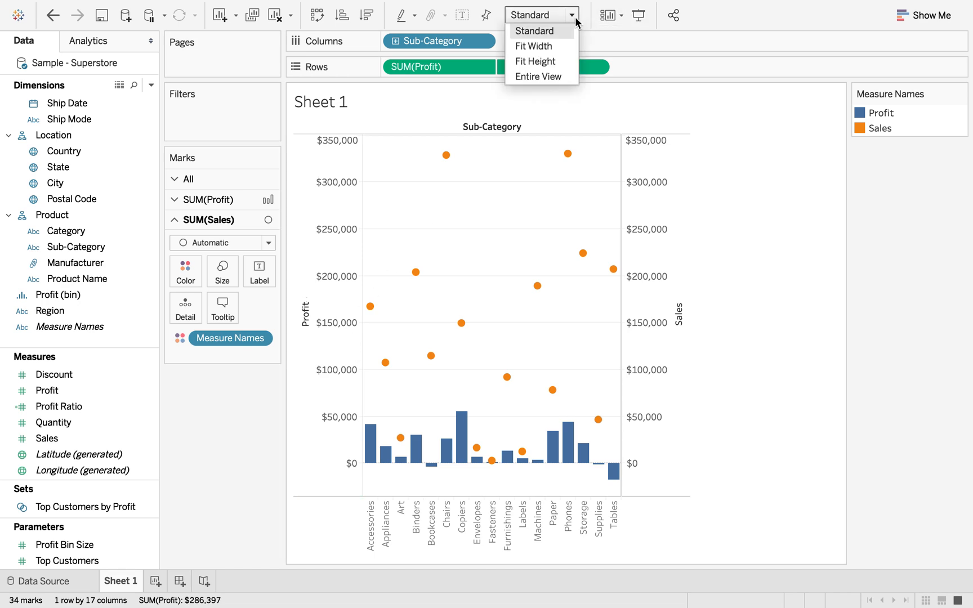
left_click(555, 47)
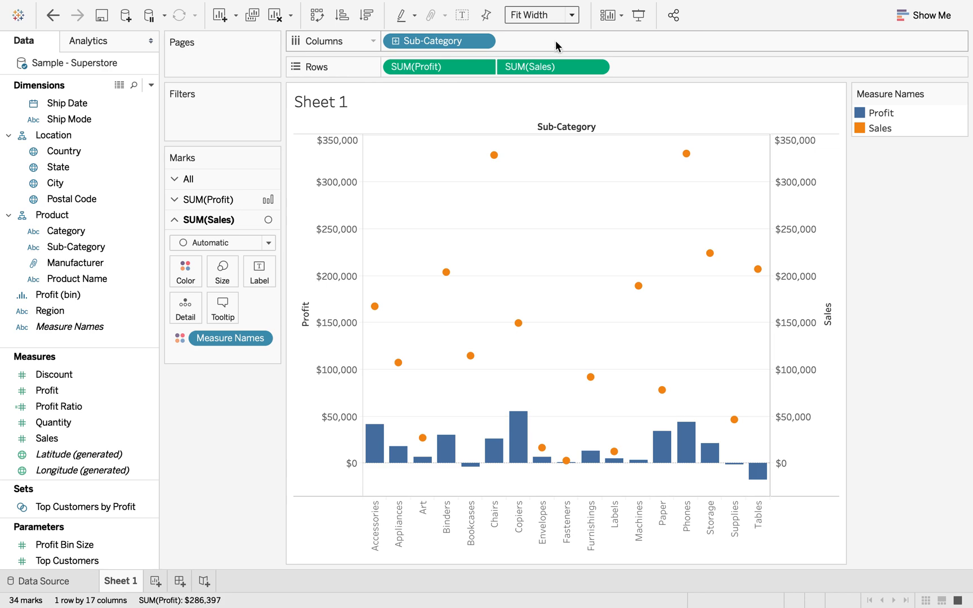
left_click(572, 15)
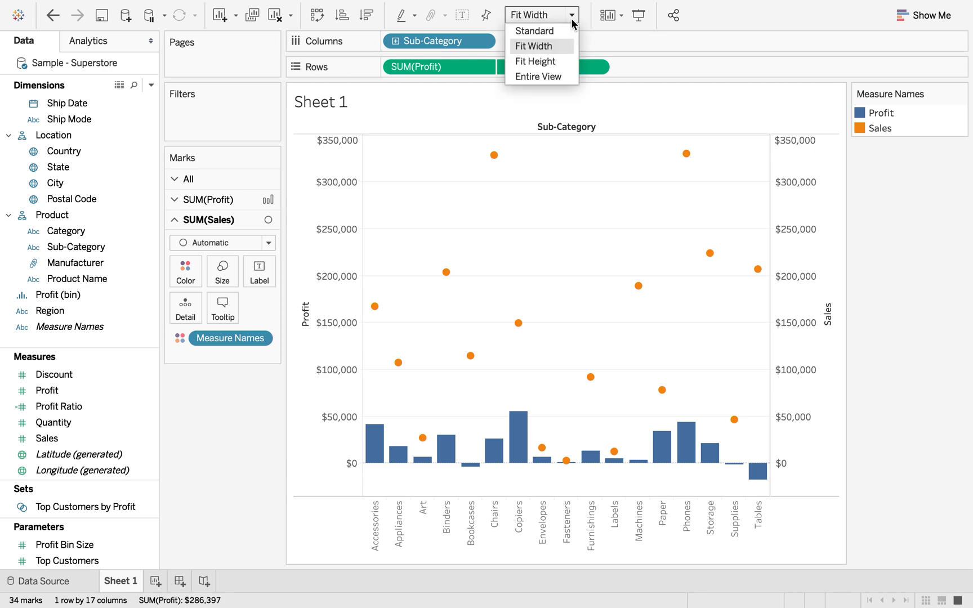
left_click(545, 48)
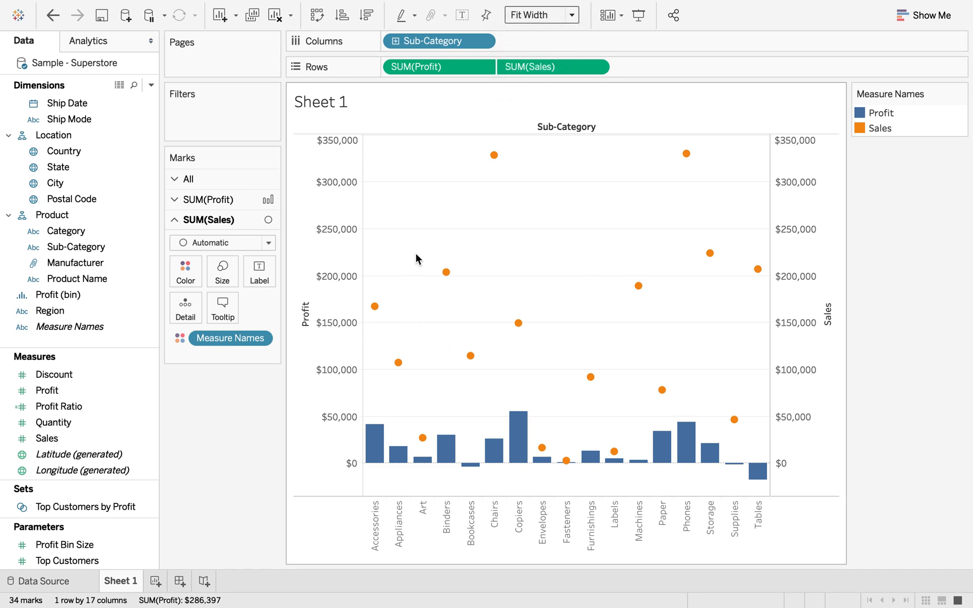
Step: Hide the header of the secondary Sales axis
mouse_move(466, 352)
right_click(802, 168)
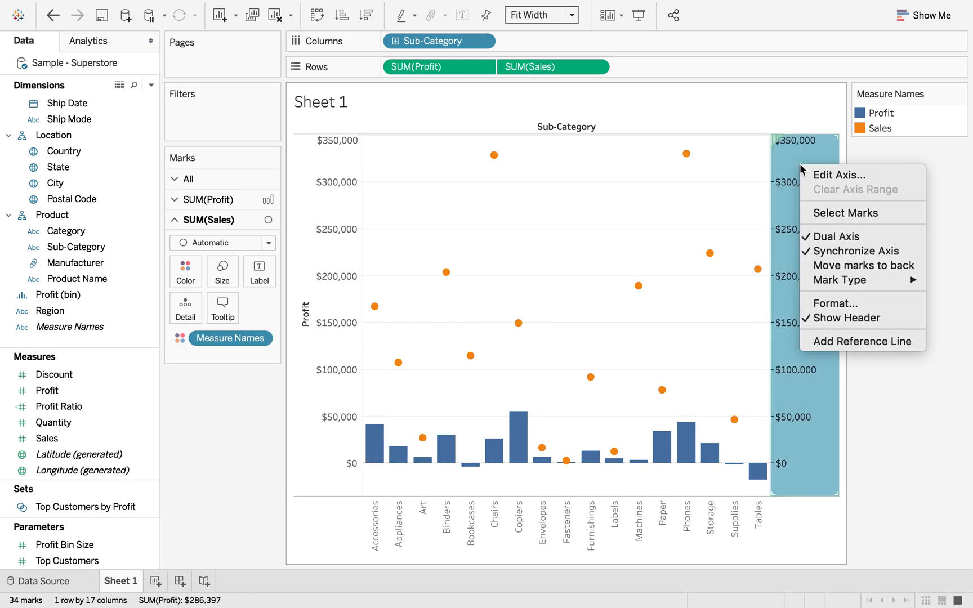
left_click(810, 319)
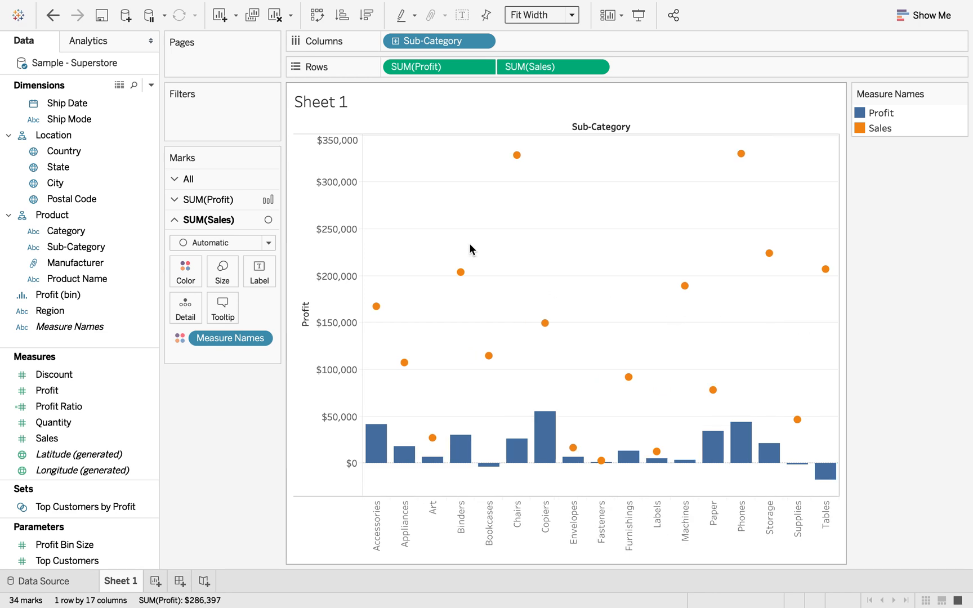
Step: Hide the sheet title and move the Measure Names color legend below the chart
right_click(369, 102)
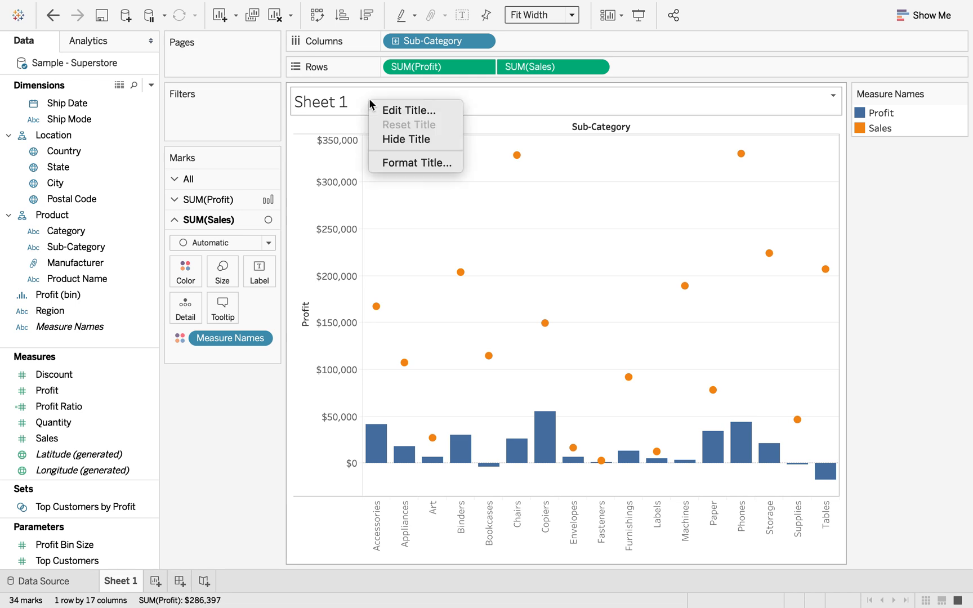
left_click(389, 140)
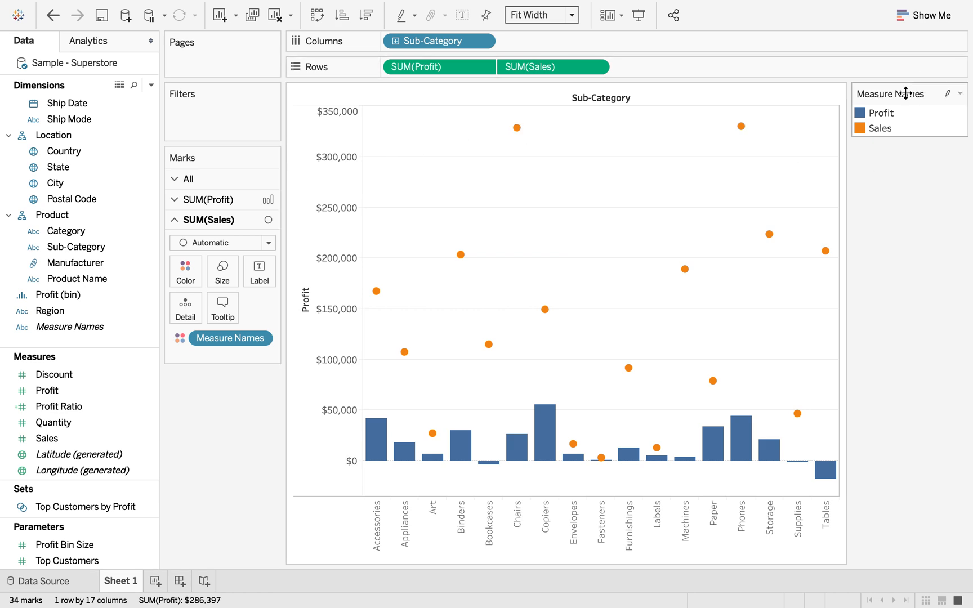
left_click_drag(905, 93, 461, 566)
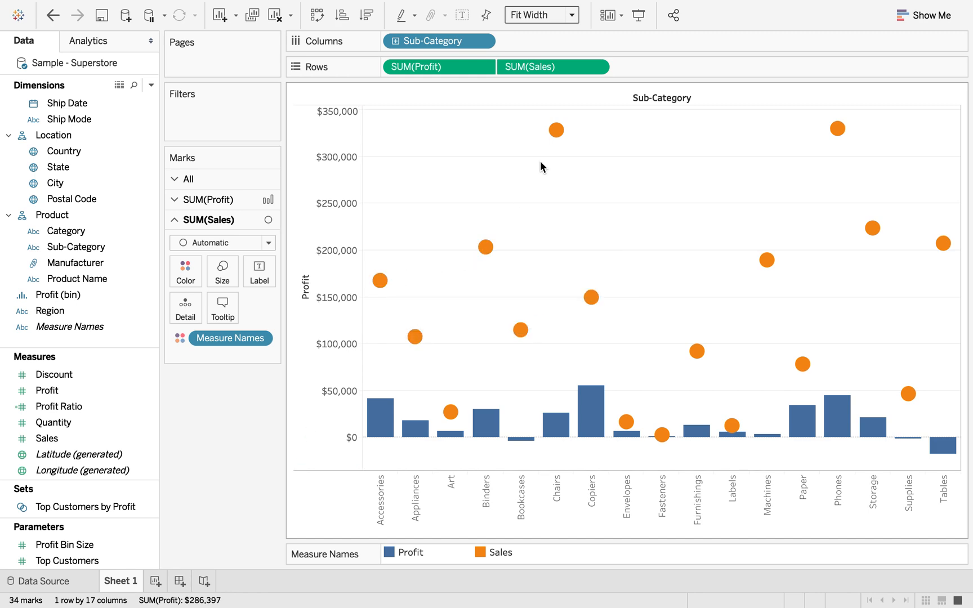
Step: Reduce the size of the Sales circles so they are clearly smaller than the Profit bars' width
mouse_move(558, 133)
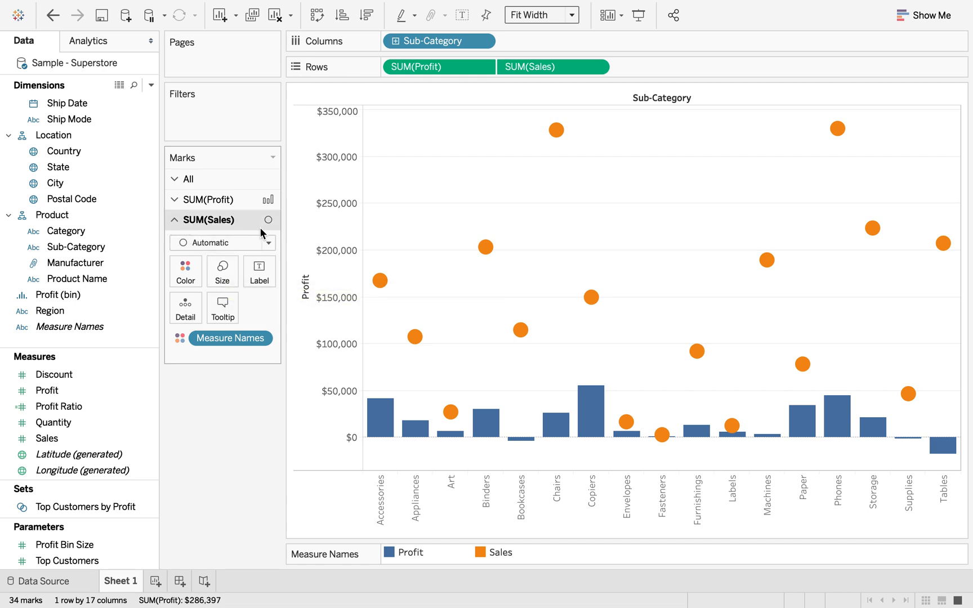
left_click(178, 200)
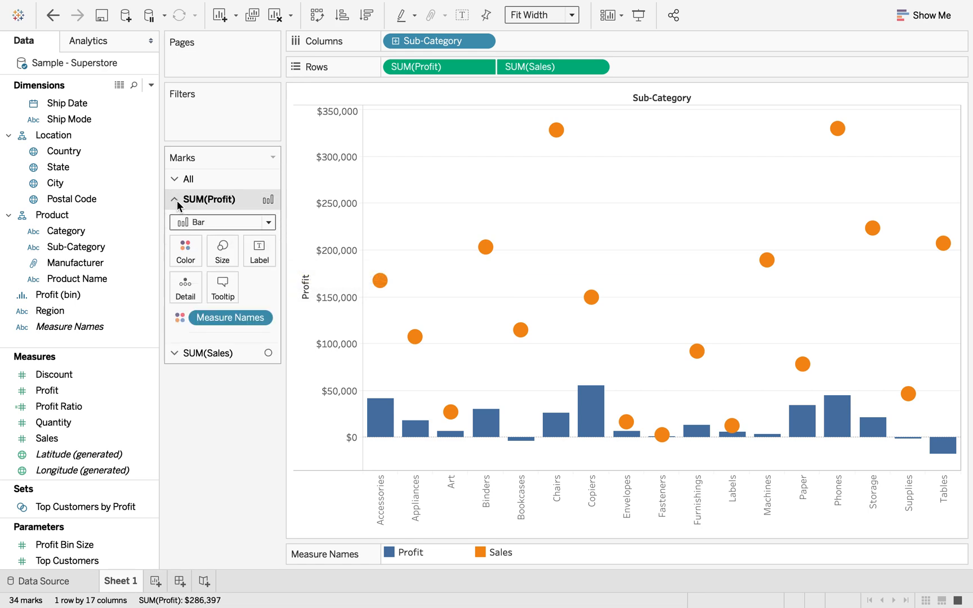
left_click(174, 354)
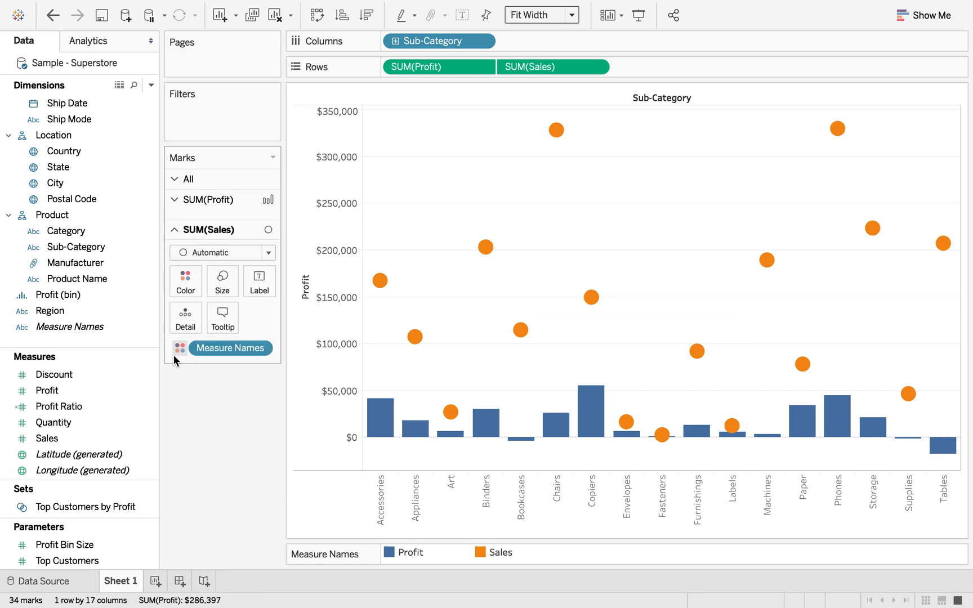
left_click(230, 280)
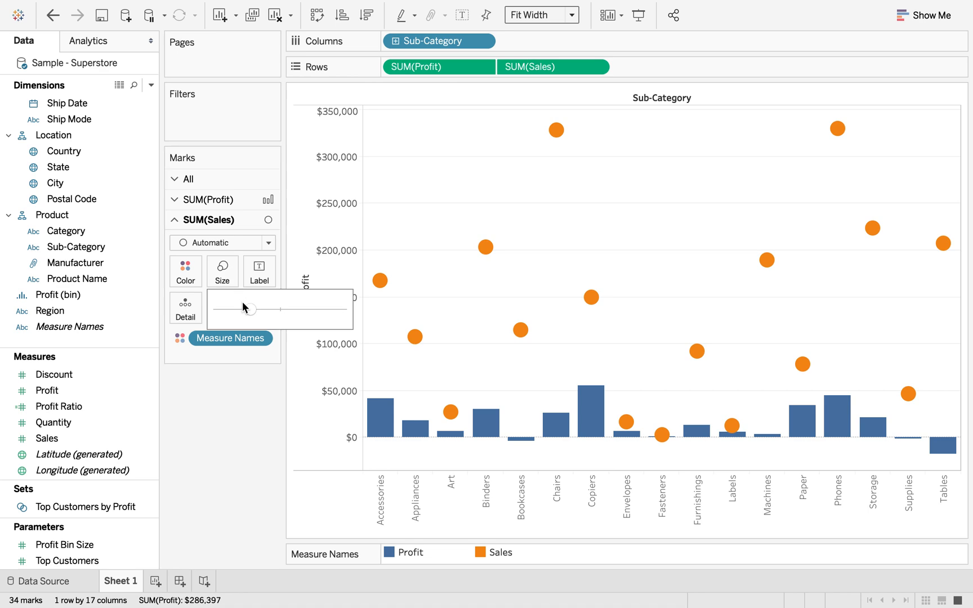
left_click_drag(251, 315, 241, 315)
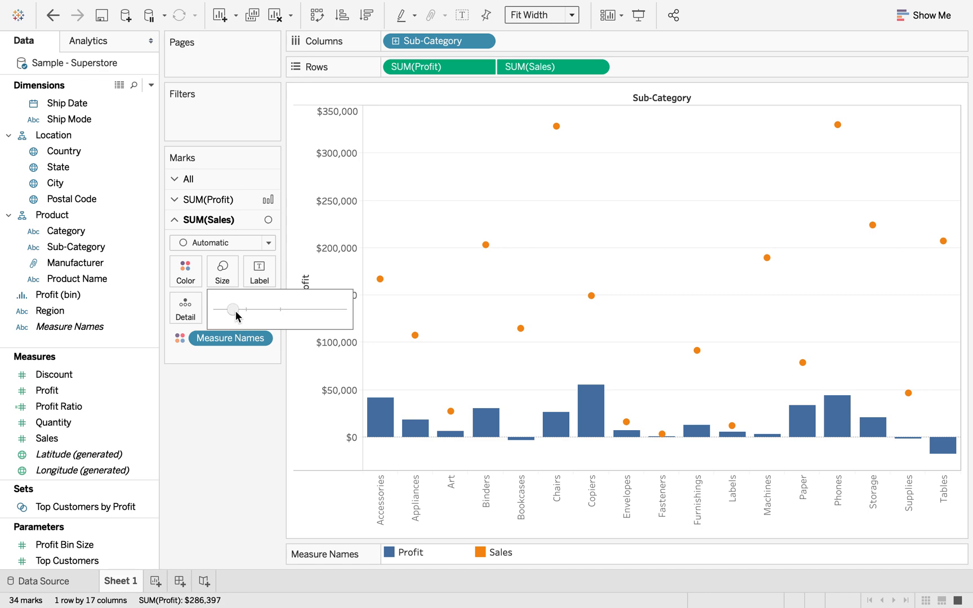
left_click_drag(236, 312, 239, 312)
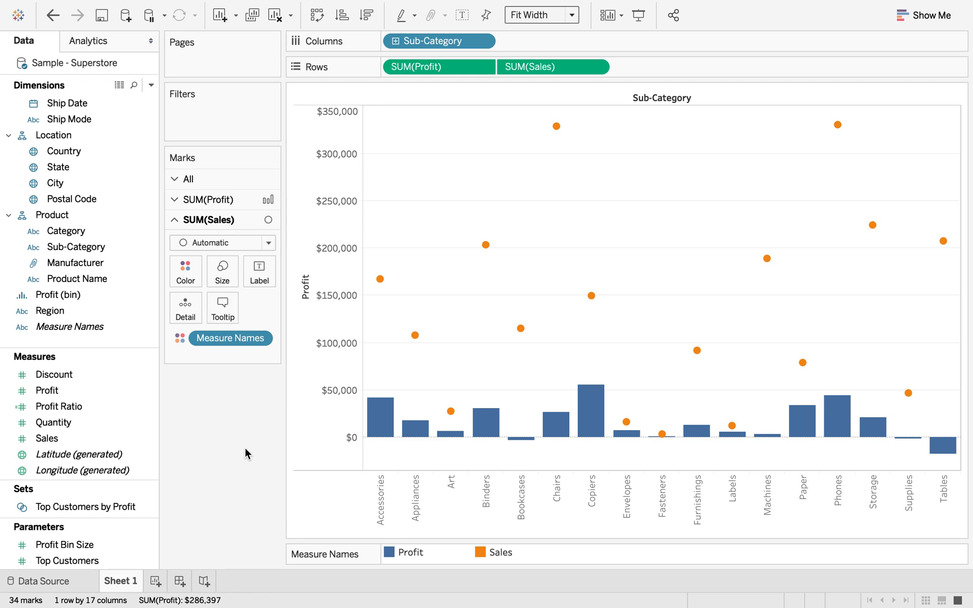
Step: Change the color of the Sales circles to black using the Lead pencil color
left_click(192, 281)
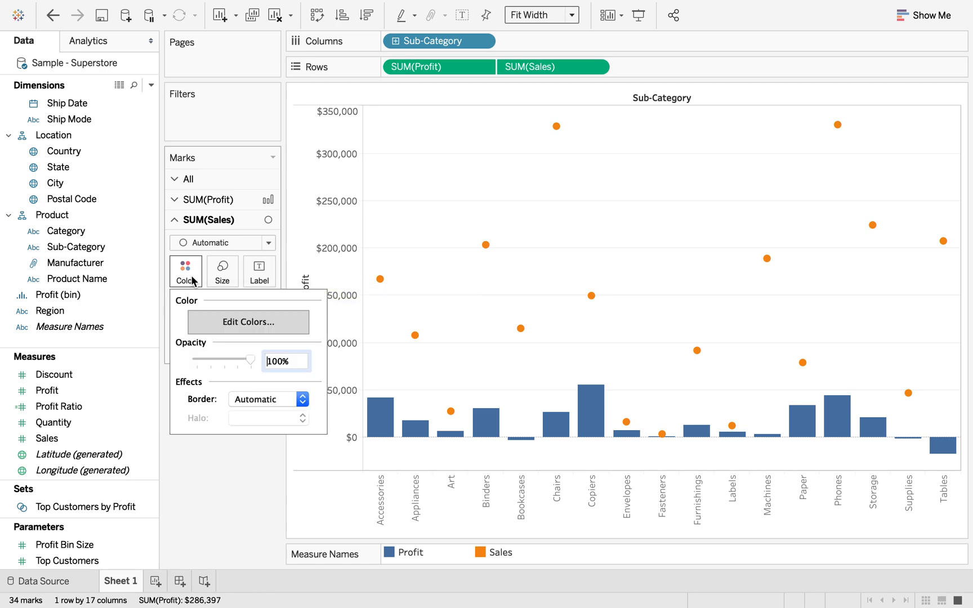
left_click(215, 325)
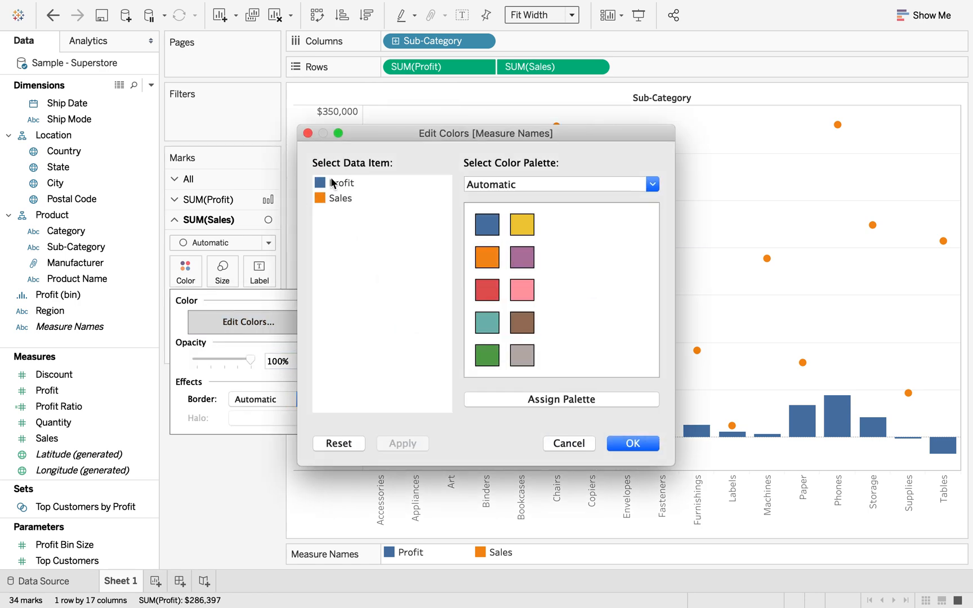
left_click(323, 198)
double_click(320, 199)
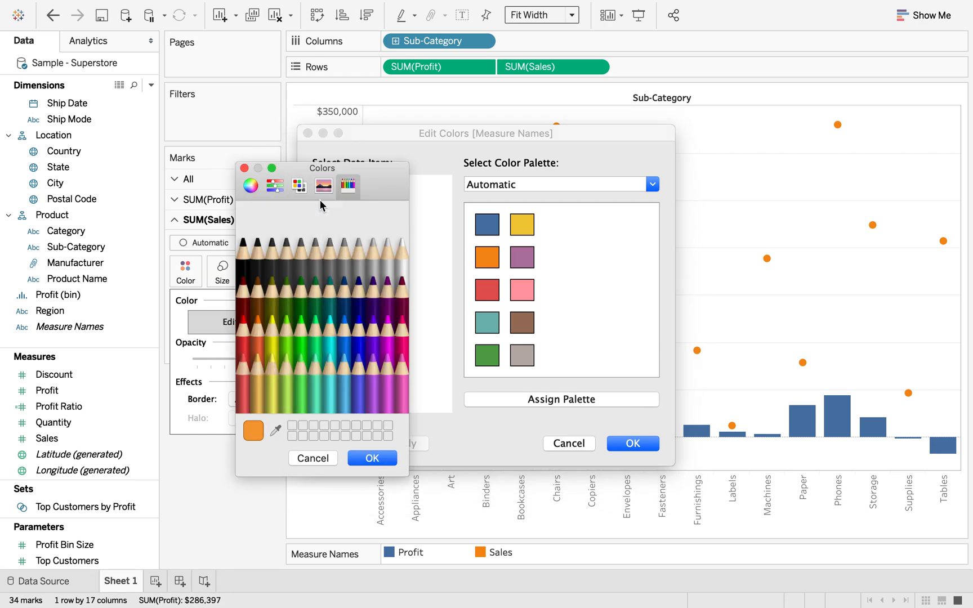
left_click(243, 242)
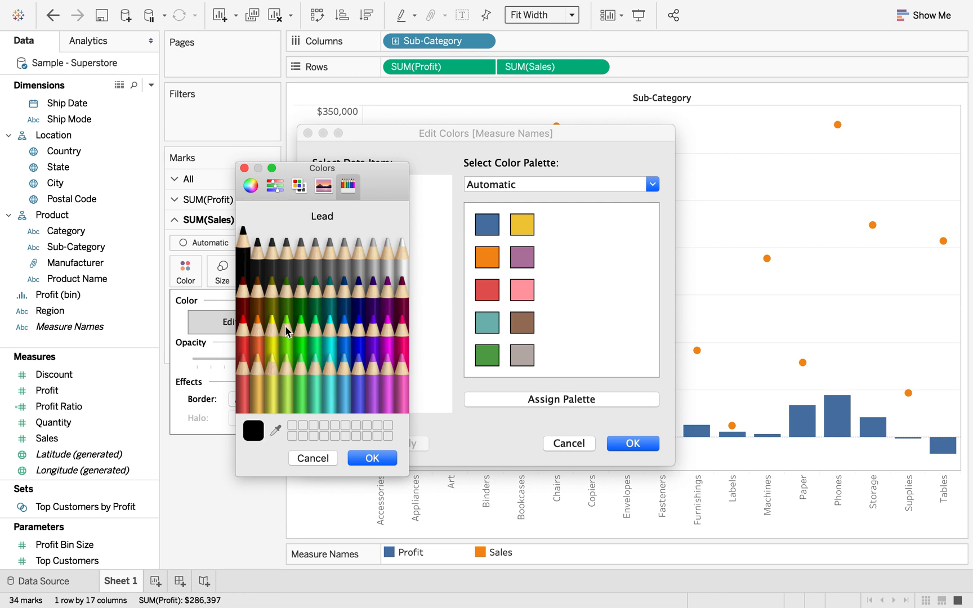
left_click(372, 458)
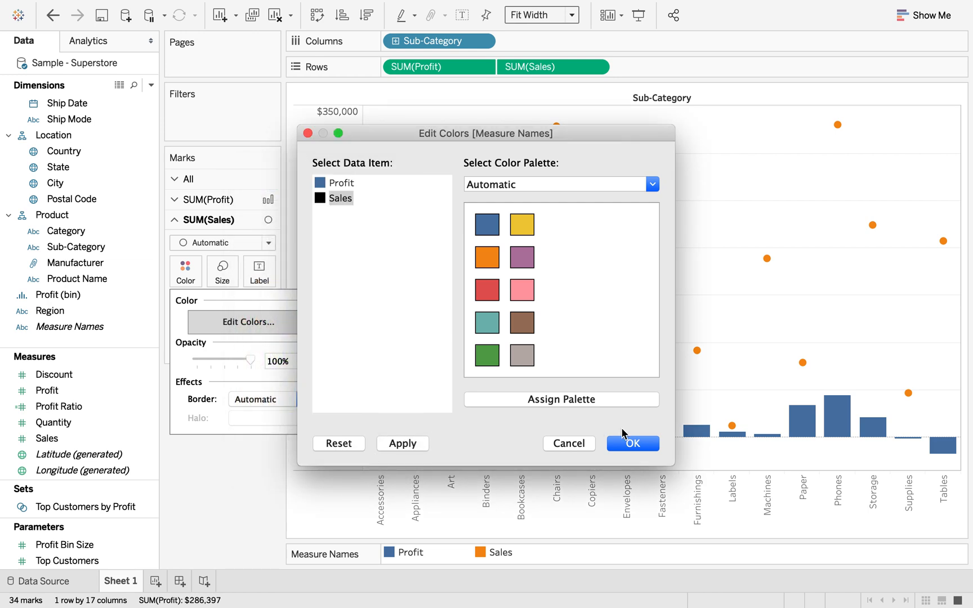
left_click(634, 448)
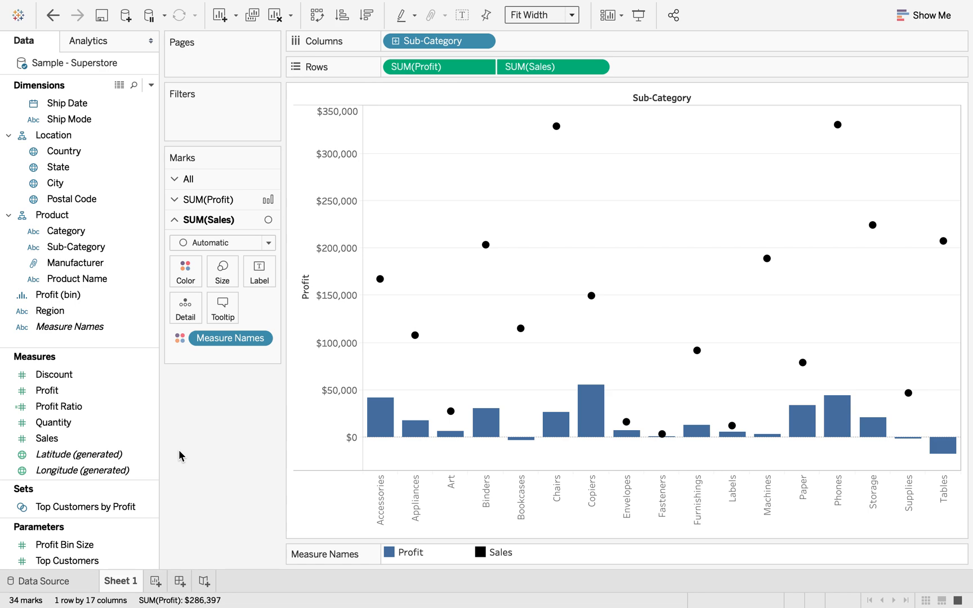
Step: Change the color of the Profit bars to the dark green Fern pencil color
left_click(190, 282)
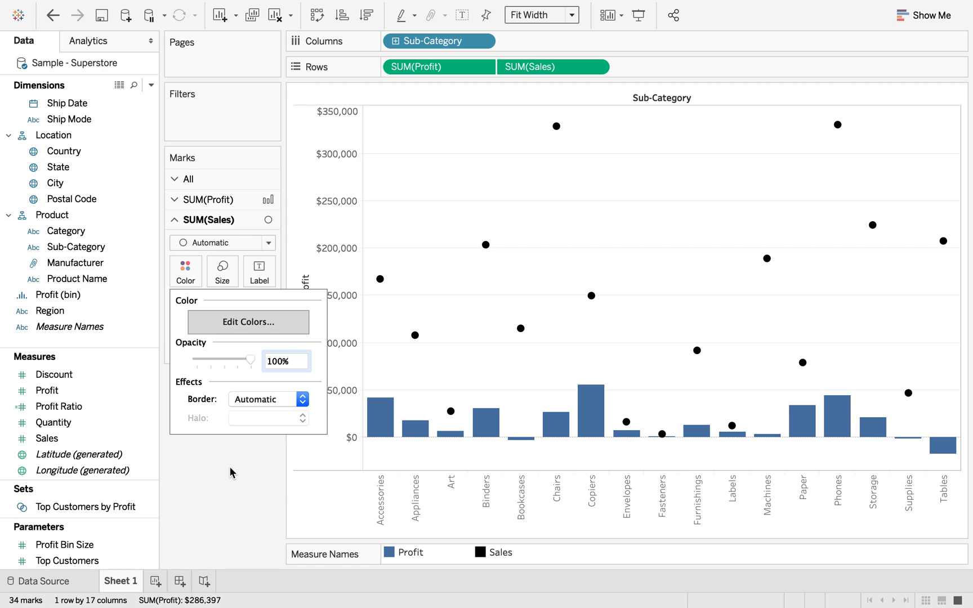
left_click(239, 325)
left_click(322, 201)
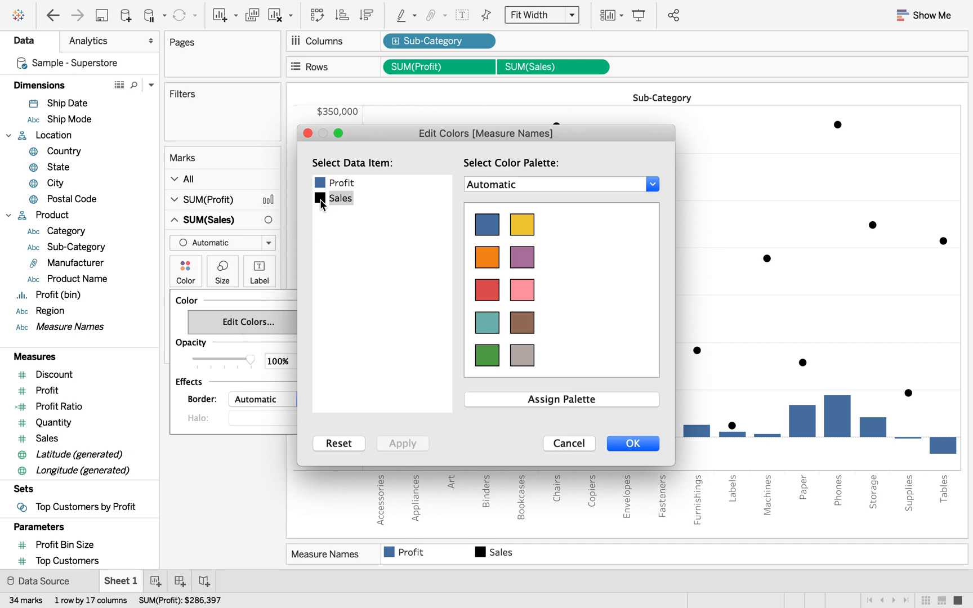
double_click(326, 199)
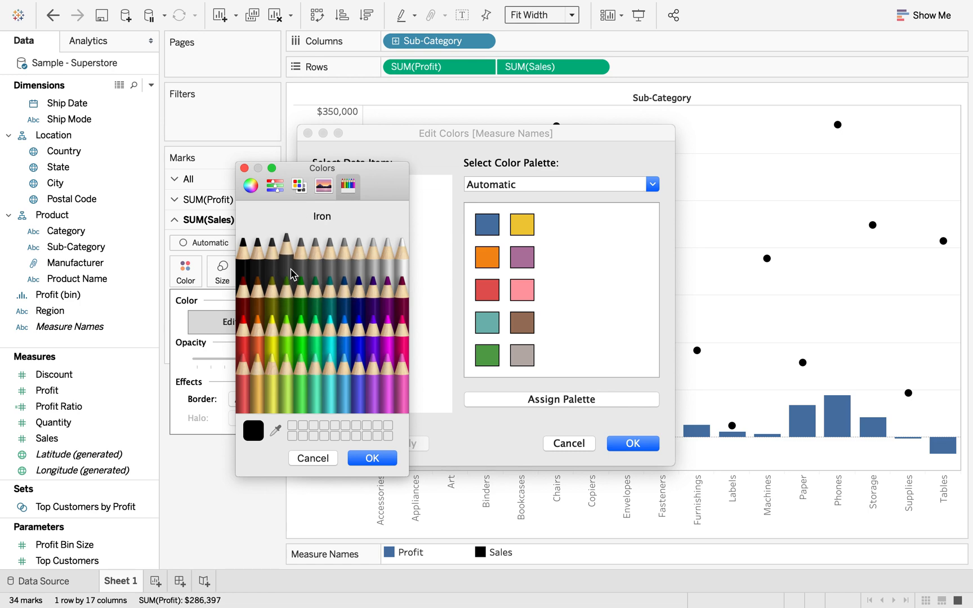
left_click(244, 168)
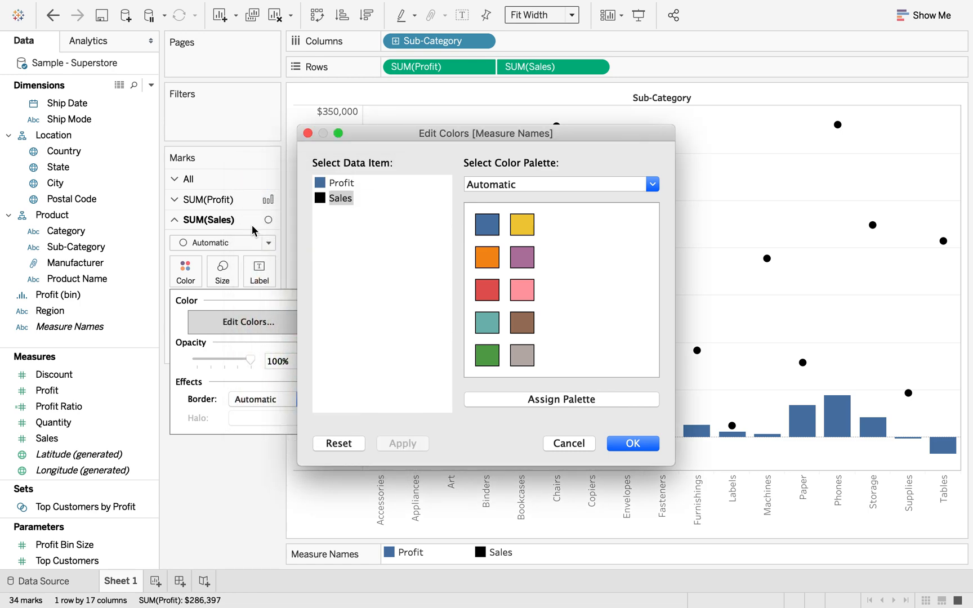
double_click(322, 188)
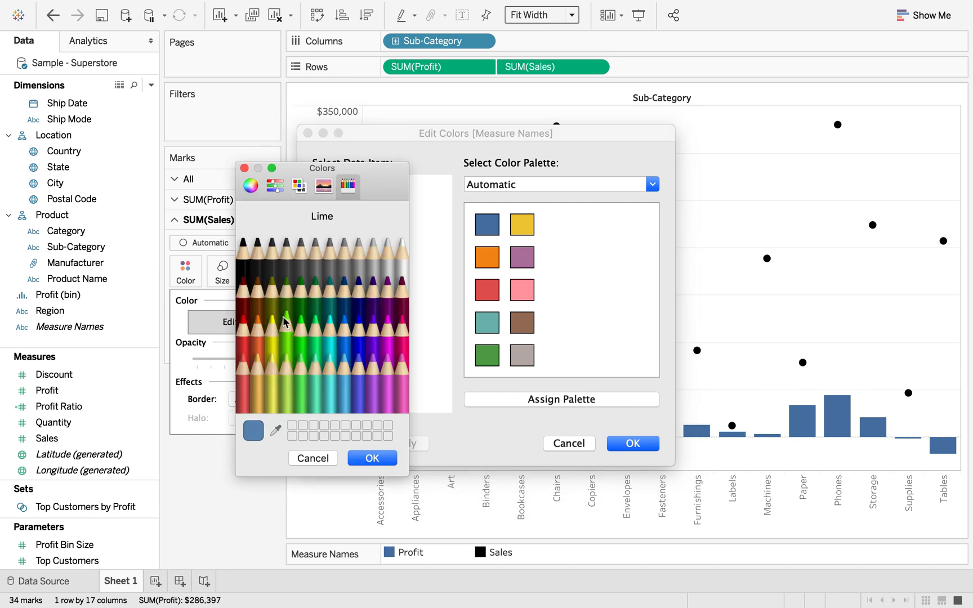
left_click(287, 284)
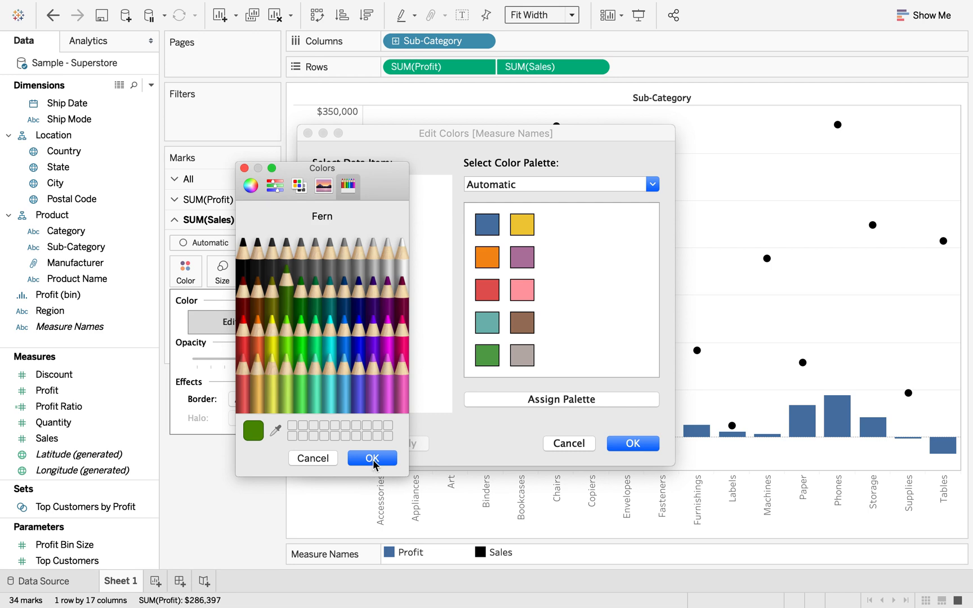
left_click(374, 459)
left_click(632, 445)
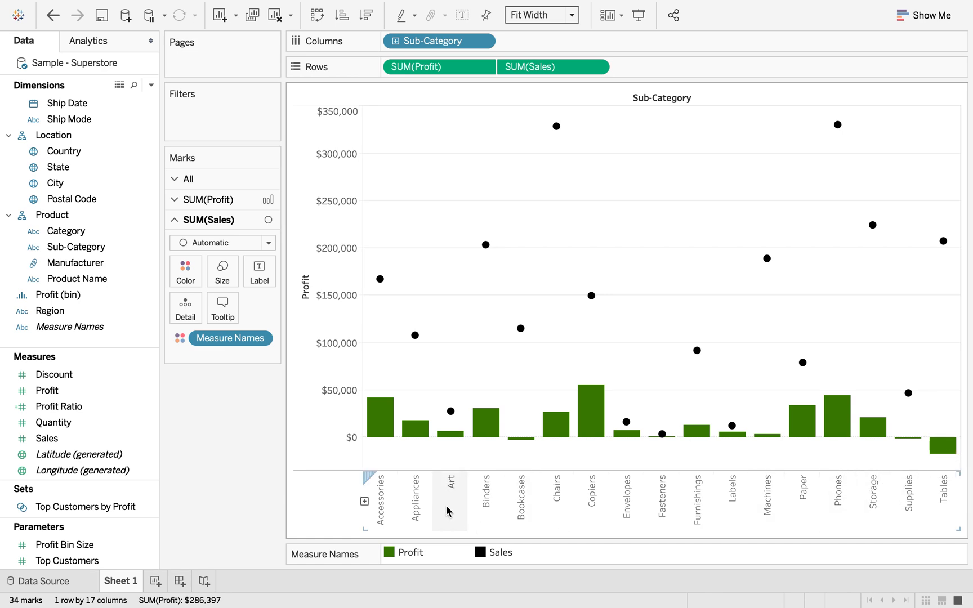
Step: Sort the sub-categories by the Profit field in ascending order, aggregated as Sum
left_click(483, 41)
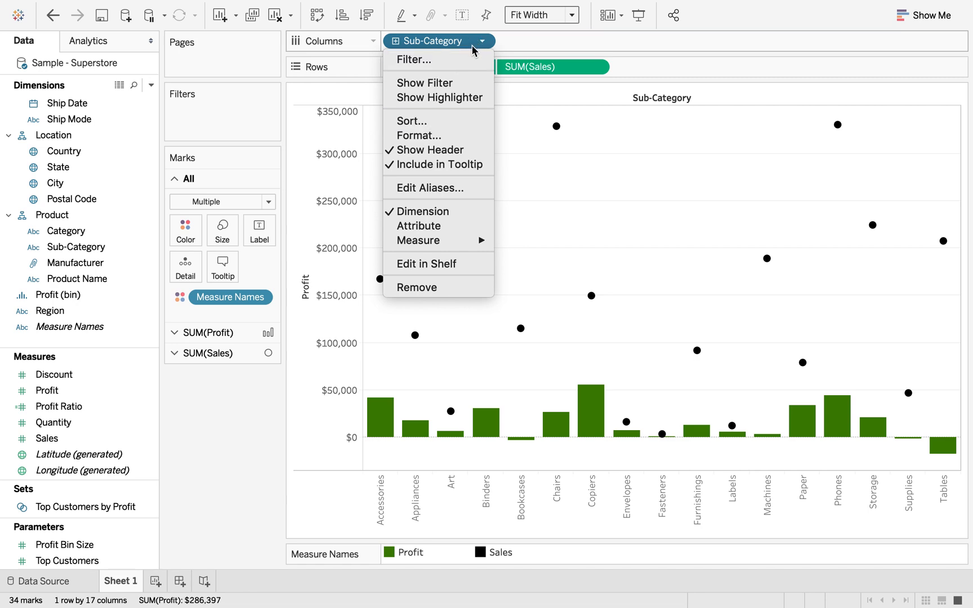
left_click(423, 121)
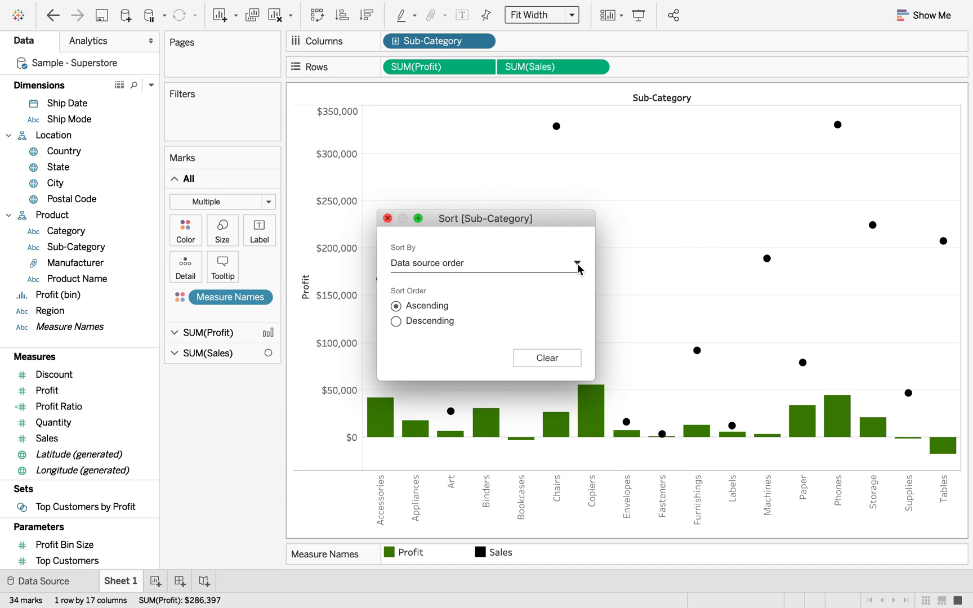
left_click(577, 265)
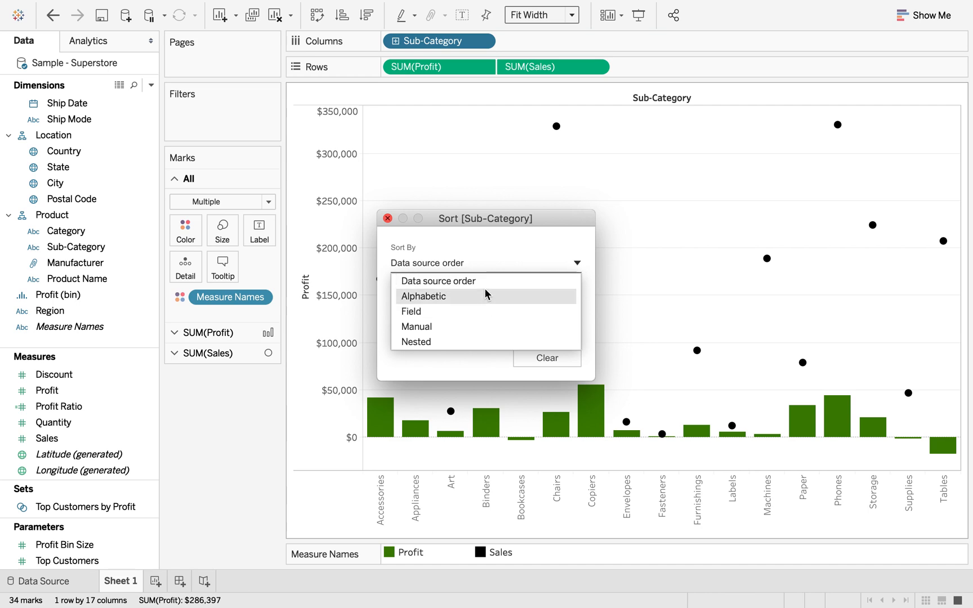
left_click(456, 313)
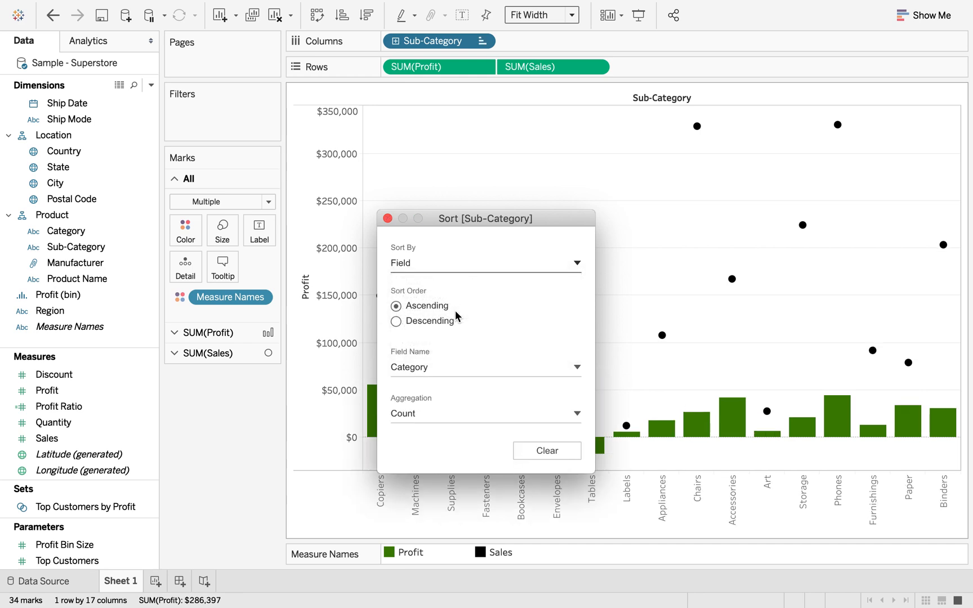
left_click(578, 367)
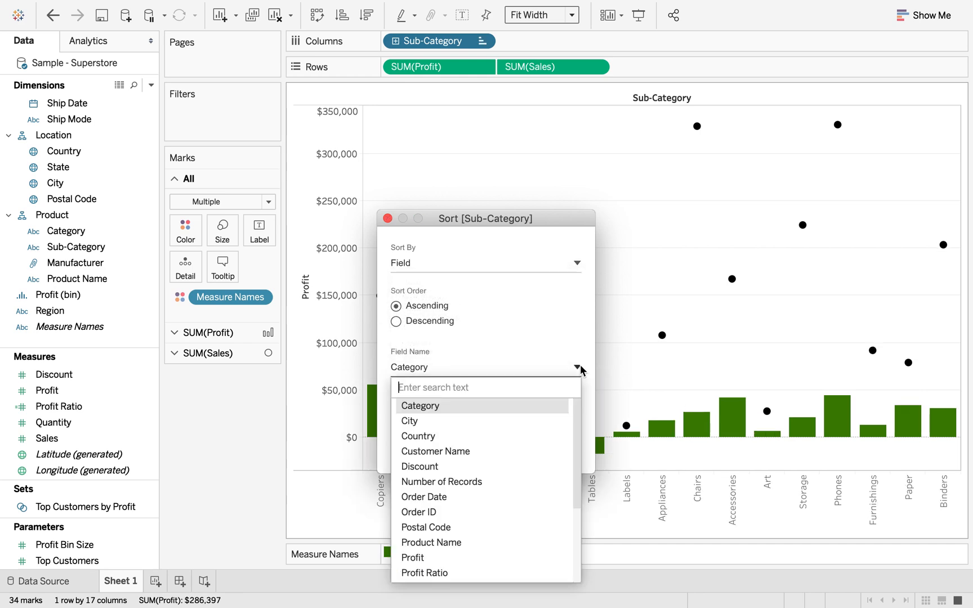
scroll(450, 544, "down", 1)
left_click(438, 545)
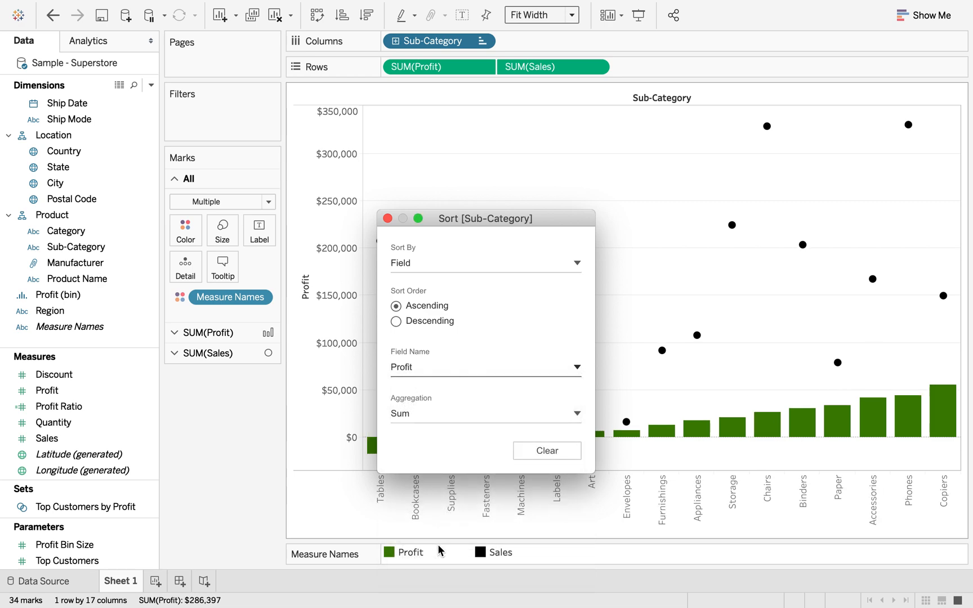
left_click(388, 220)
mouse_move(388, 455)
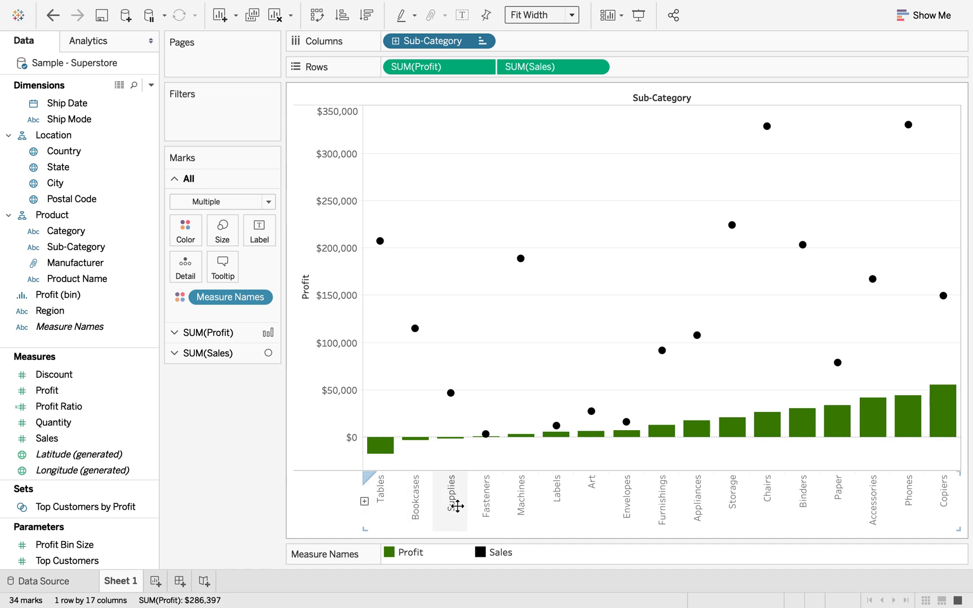
mouse_move(380, 242)
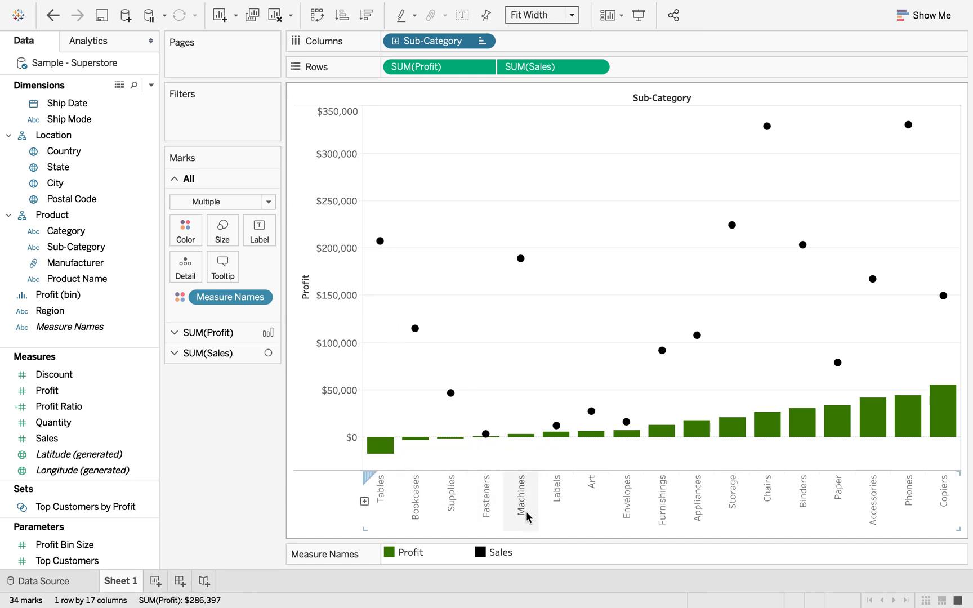
mouse_move(488, 437)
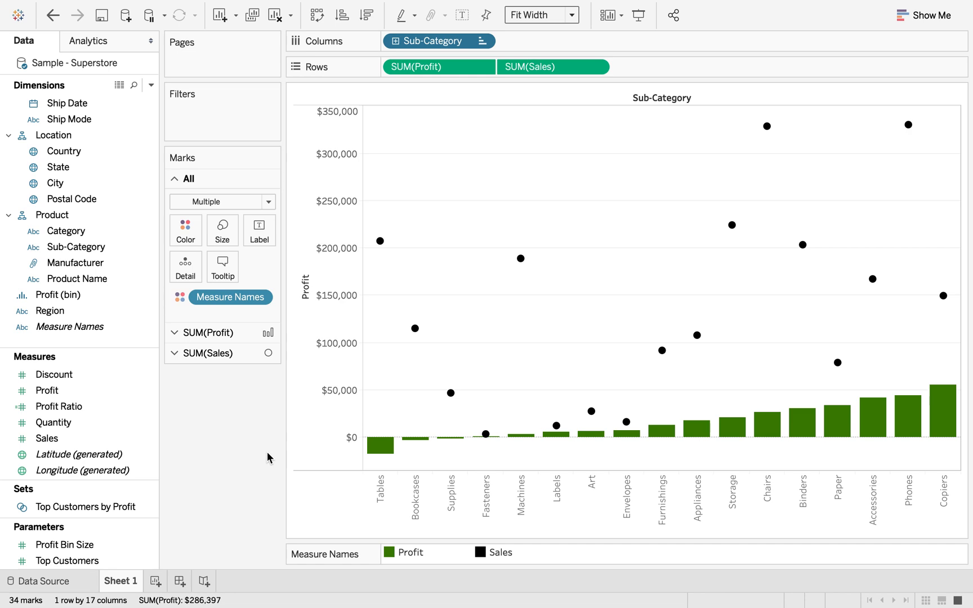
Step: Color all marks in the chart by the Profit measure instead of Measure Names
left_click(45, 393)
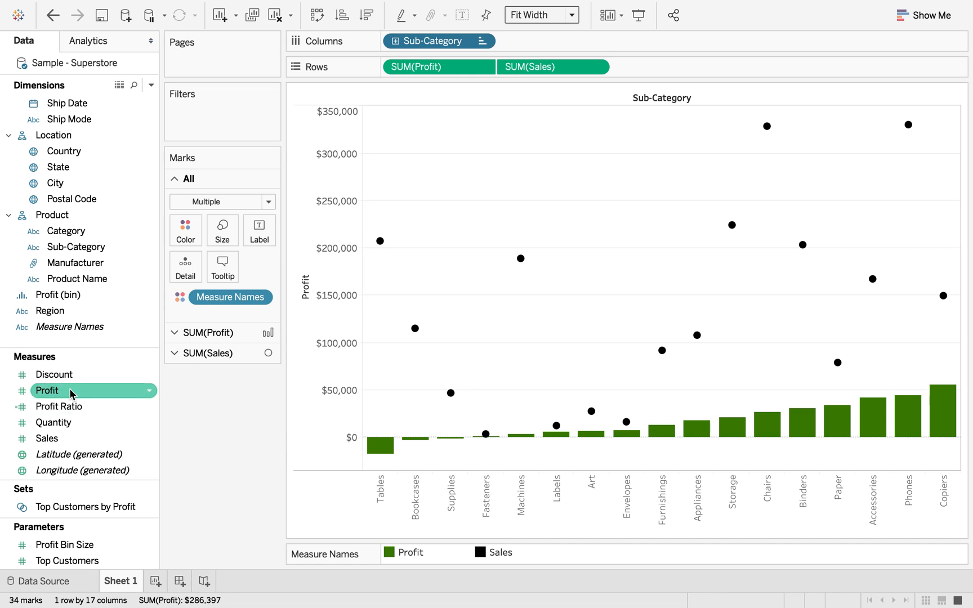
left_click_drag(48, 394, 188, 235)
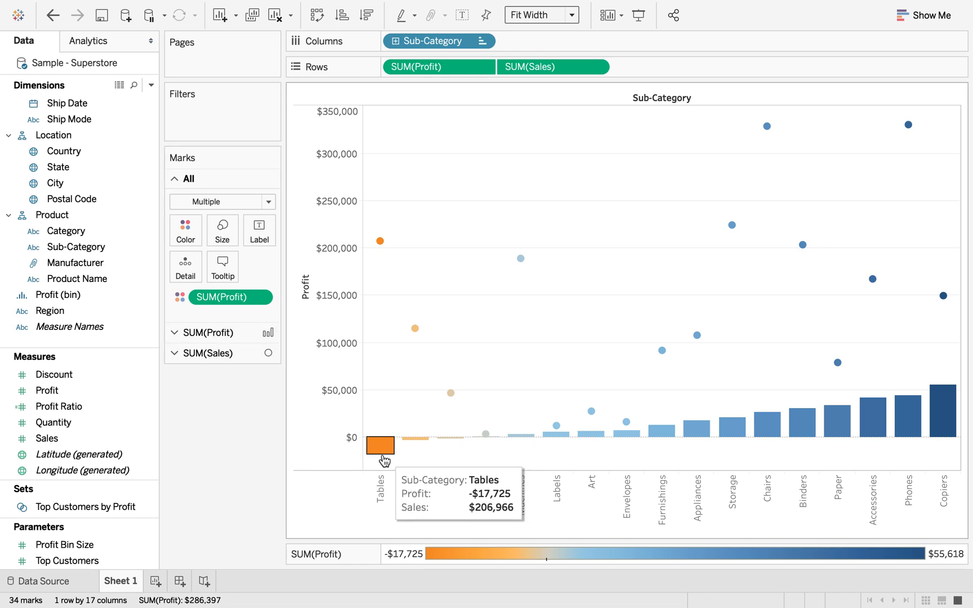
mouse_move(939, 422)
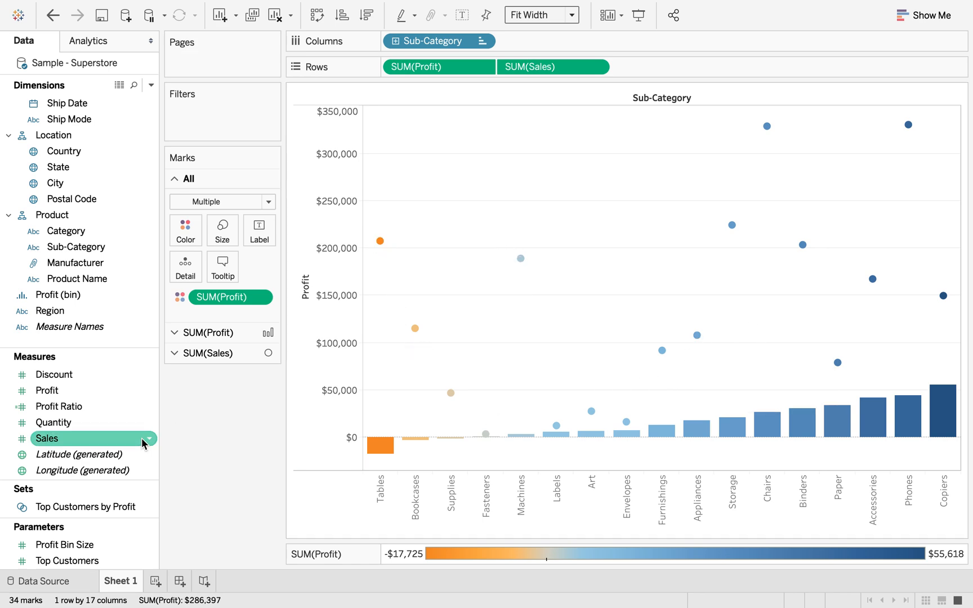
Step: Remove the Profit color encoding from the Sales marks only and color the Sales circles black
left_click(171, 354)
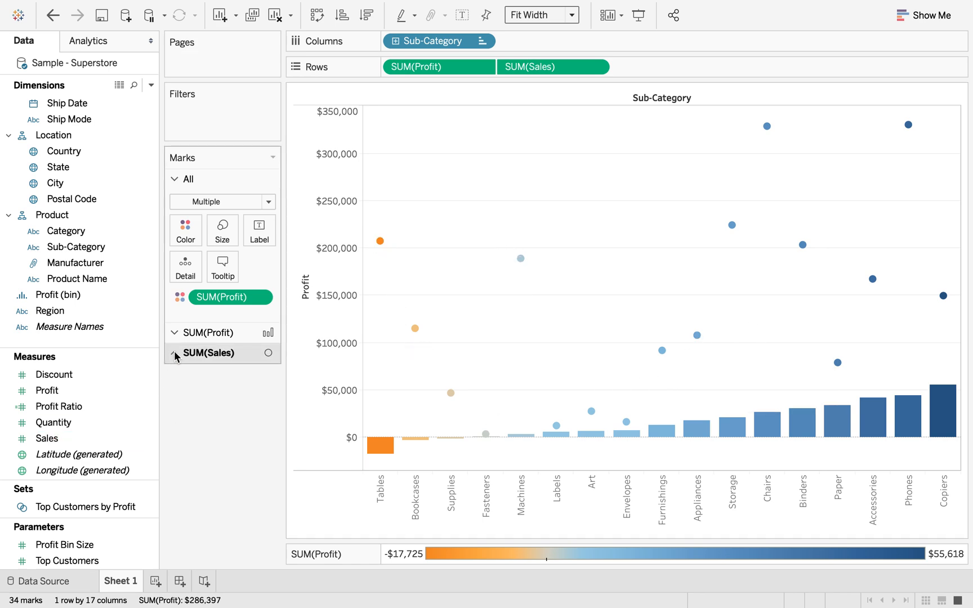
left_click(260, 338)
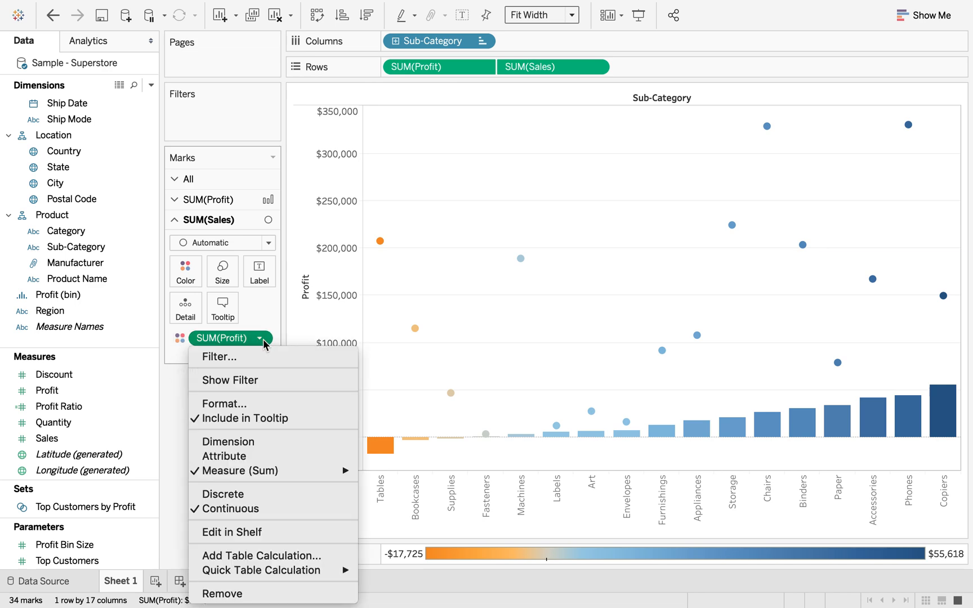
left_click(222, 594)
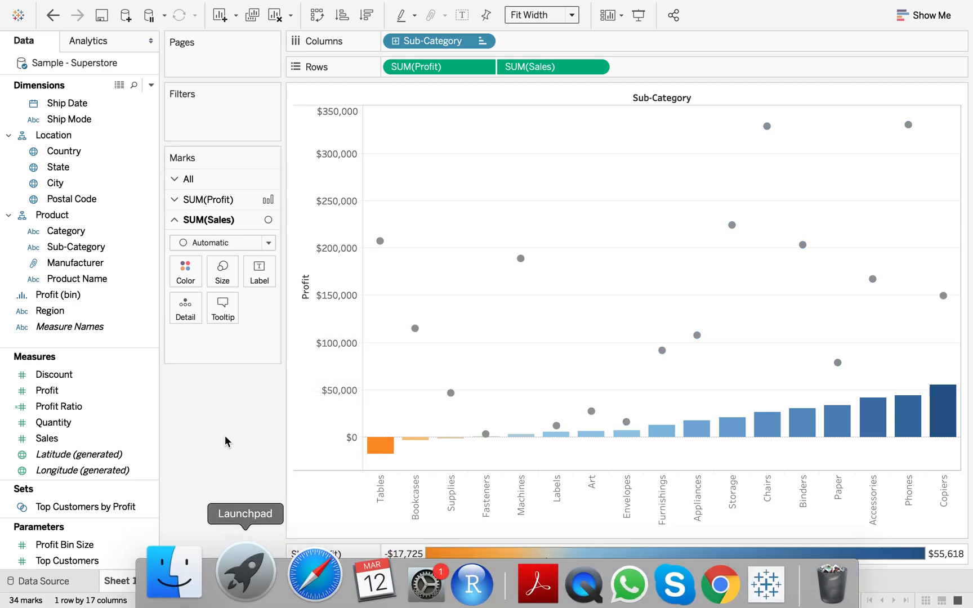
left_click(186, 277)
left_click(196, 320)
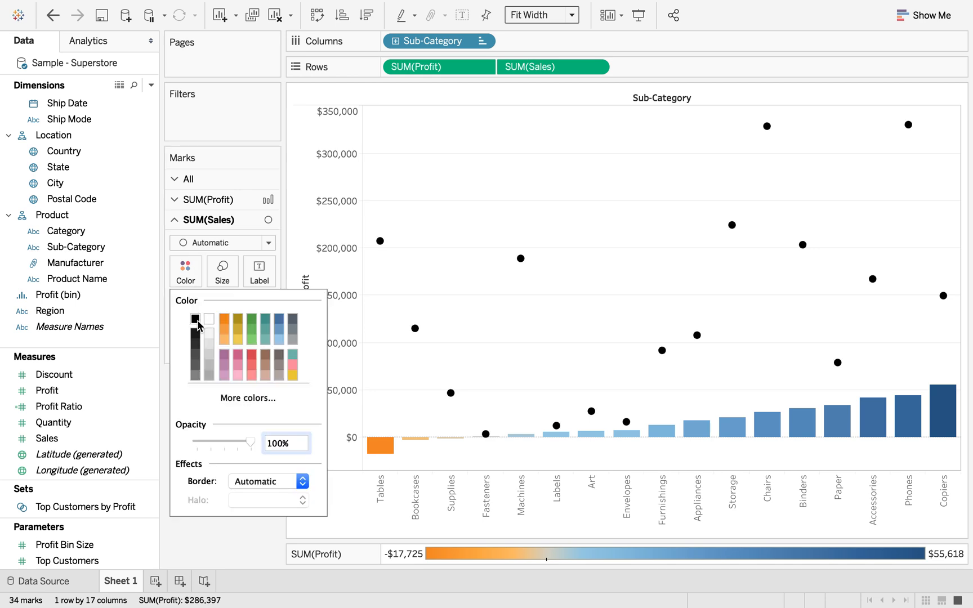
left_click(217, 532)
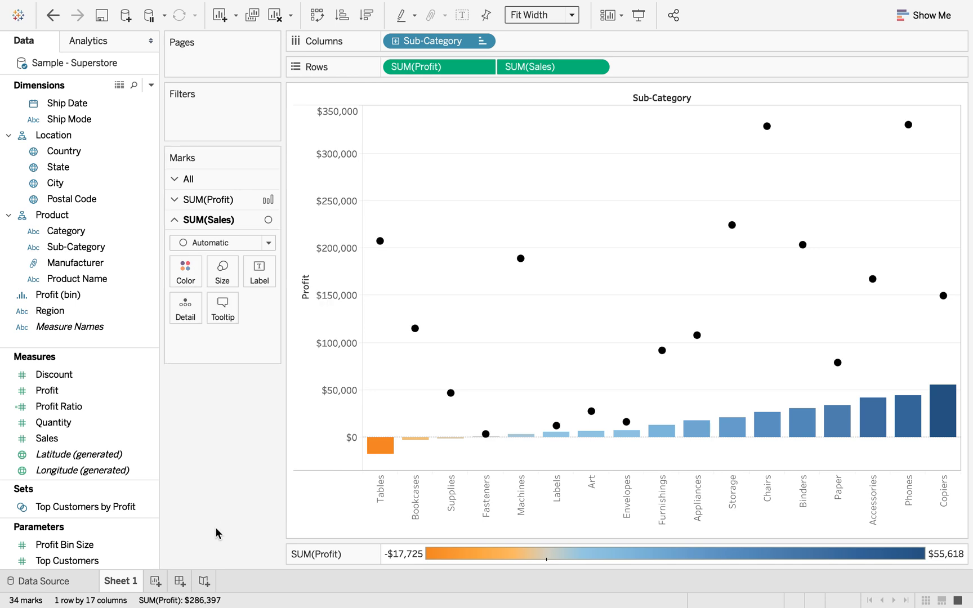
Step: Recolor the Profit bars with the Red-Green Diverging palette
left_click(175, 199)
left_click(187, 260)
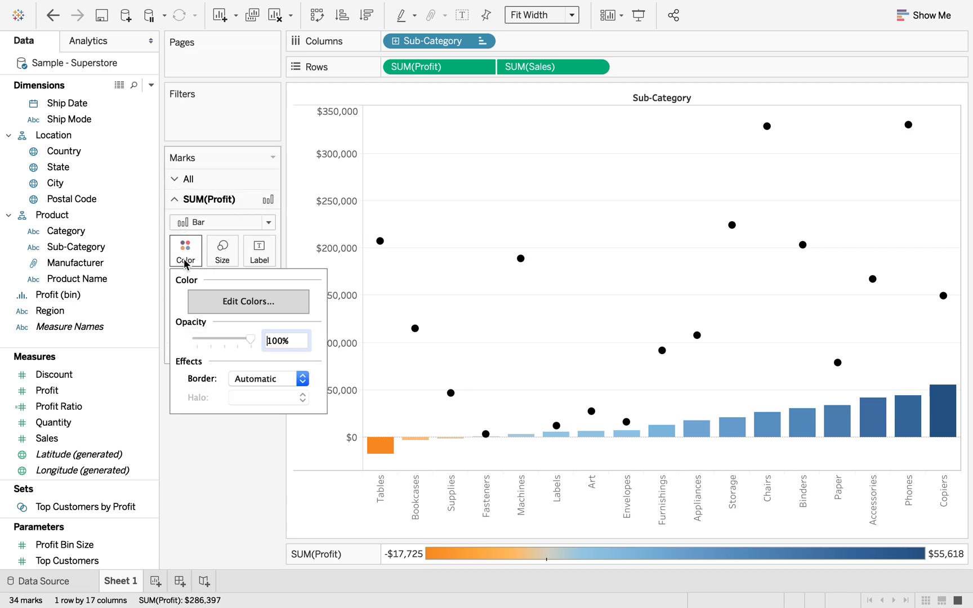
left_click(229, 306)
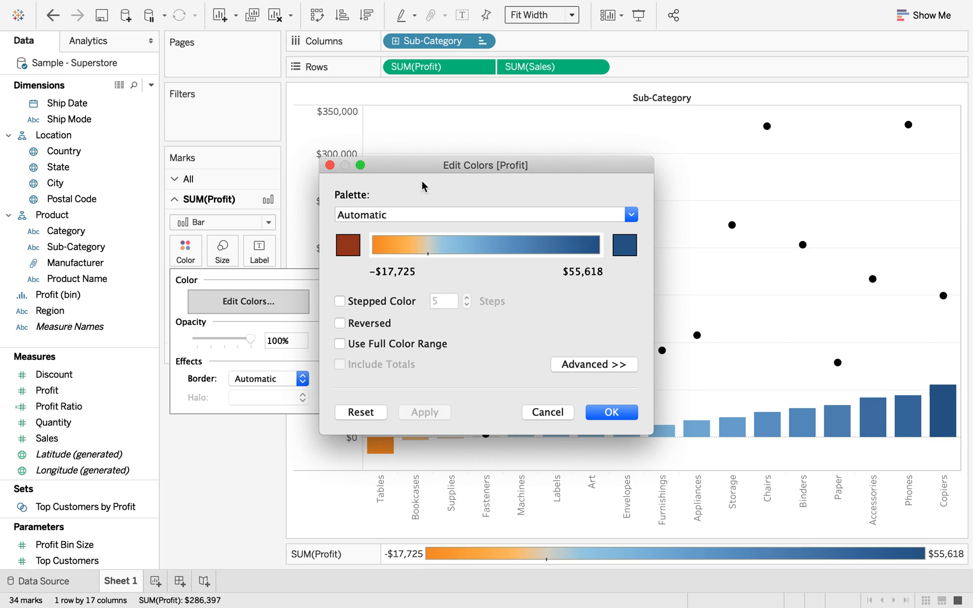
left_click_drag(415, 167, 272, 165)
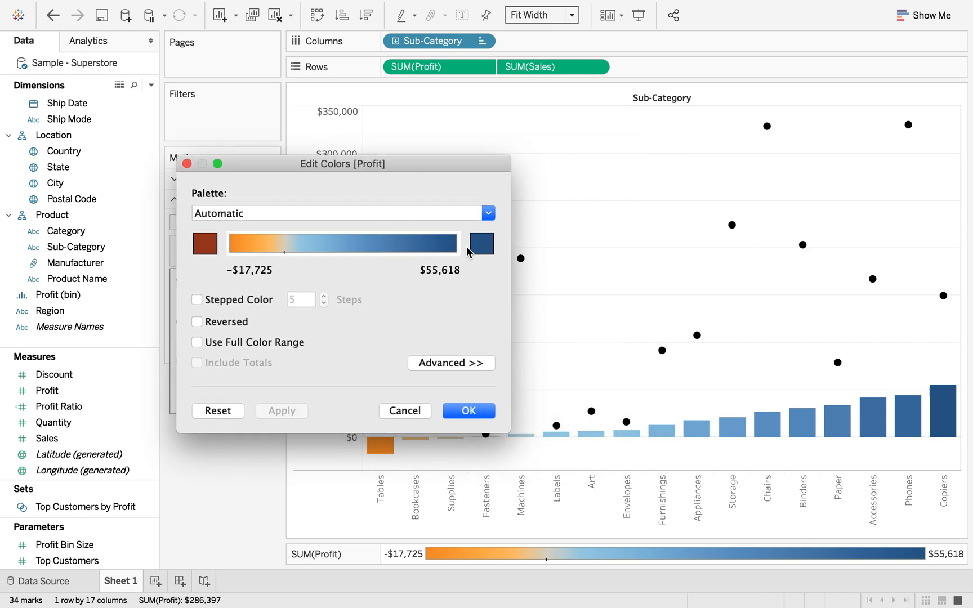
left_click(488, 213)
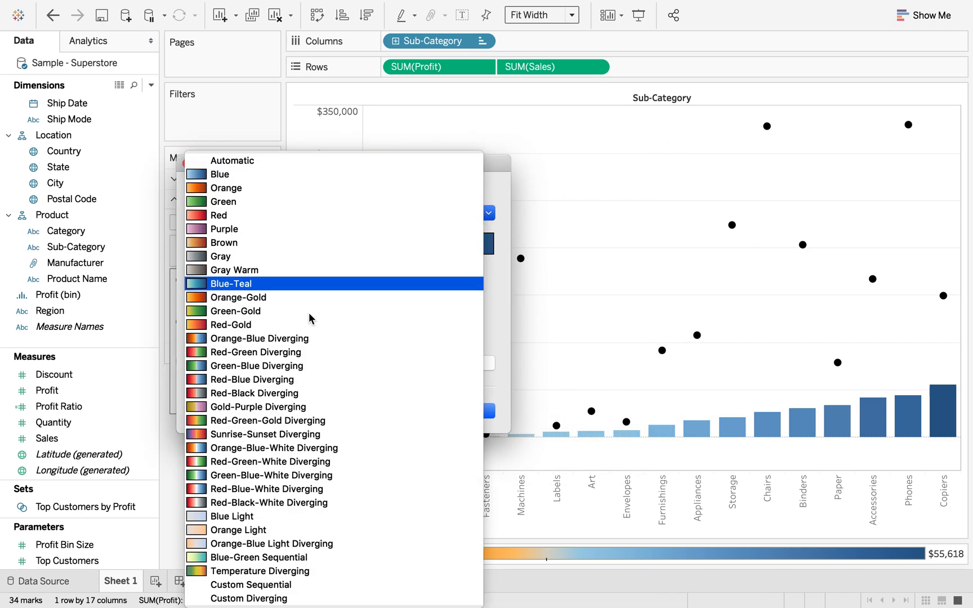
left_click(271, 359)
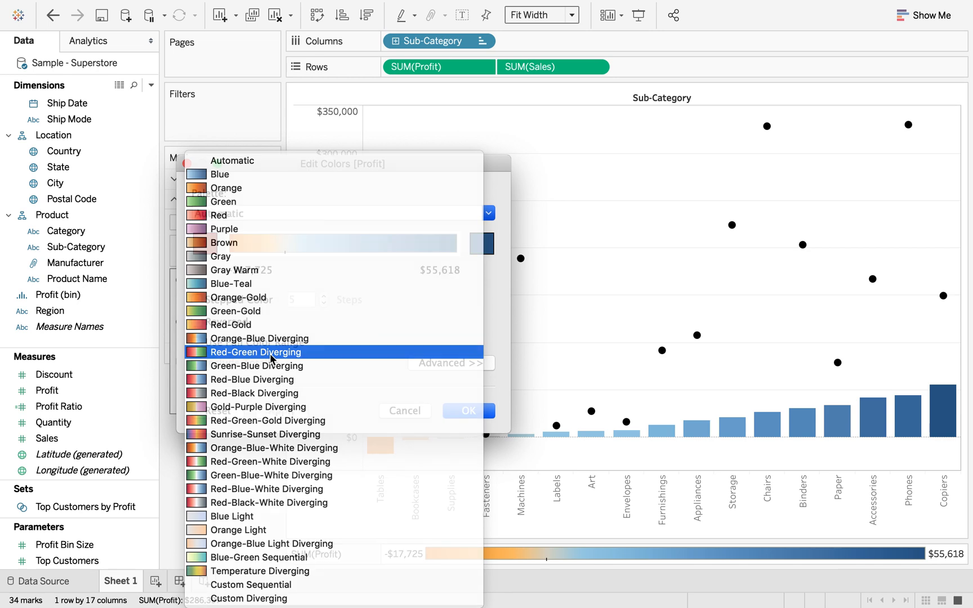
left_click(469, 411)
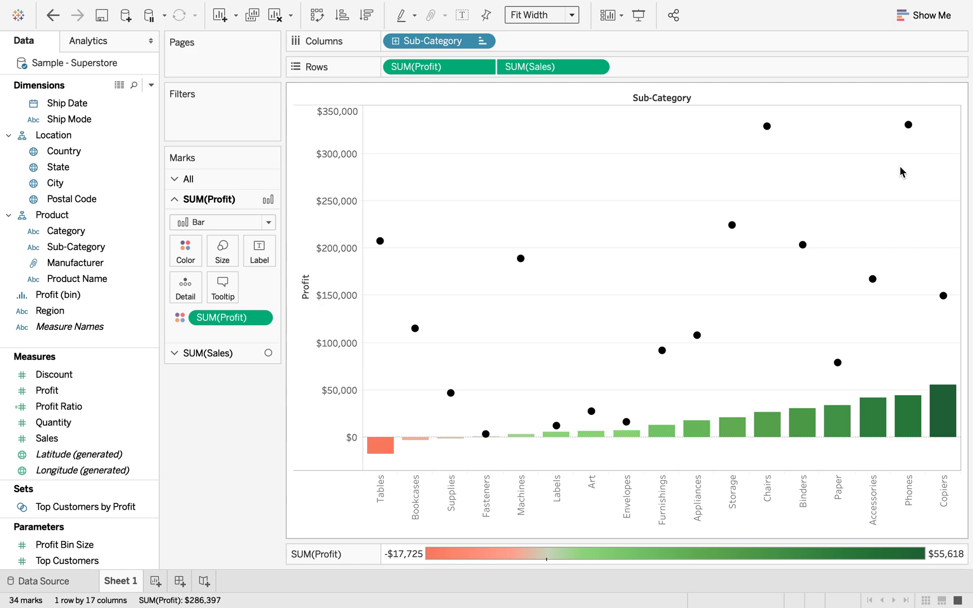
Step: Format the Sub-Category header labels in black, bold, size 10 font
left_click(483, 68)
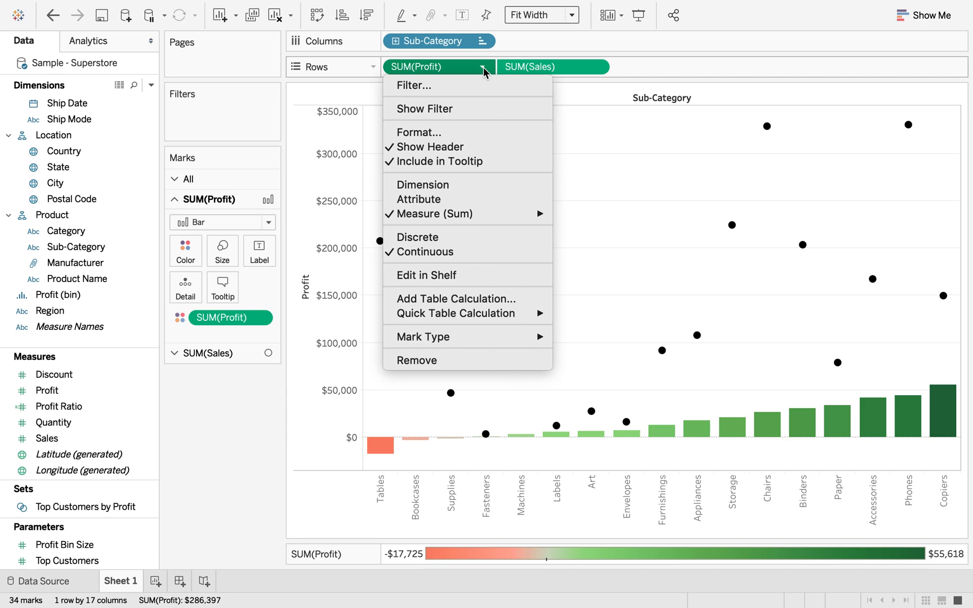
left_click(481, 42)
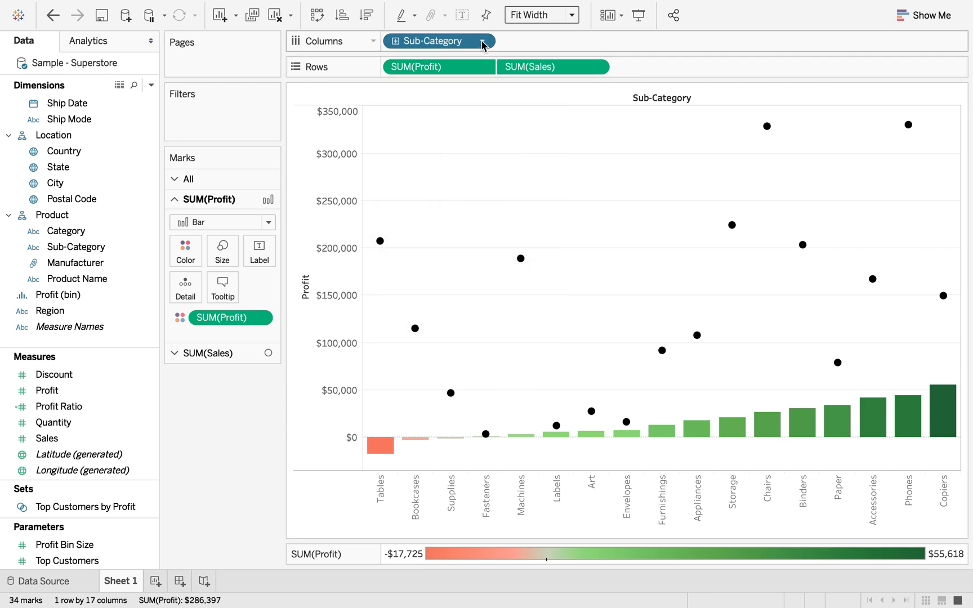
left_click(482, 43)
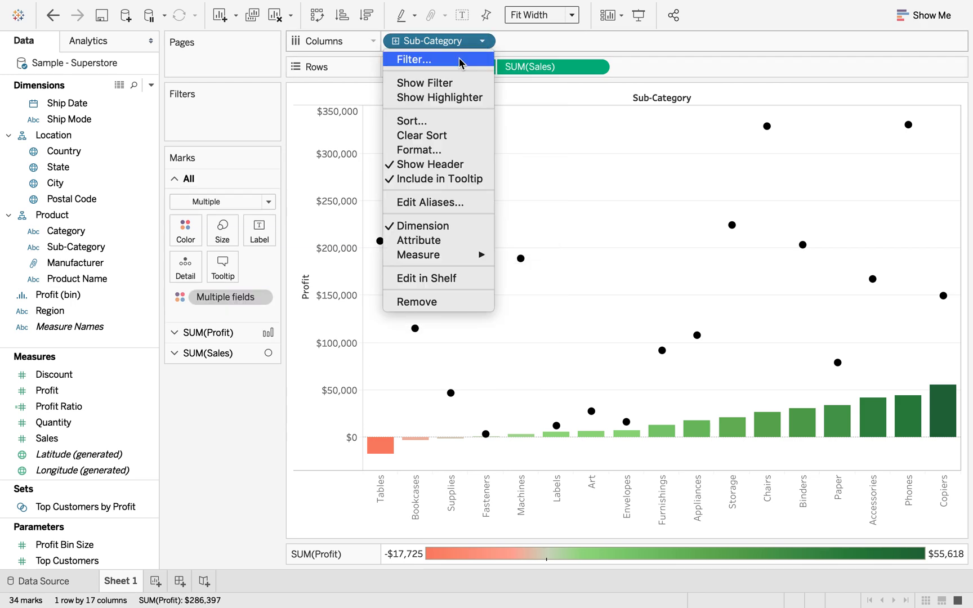
left_click(426, 153)
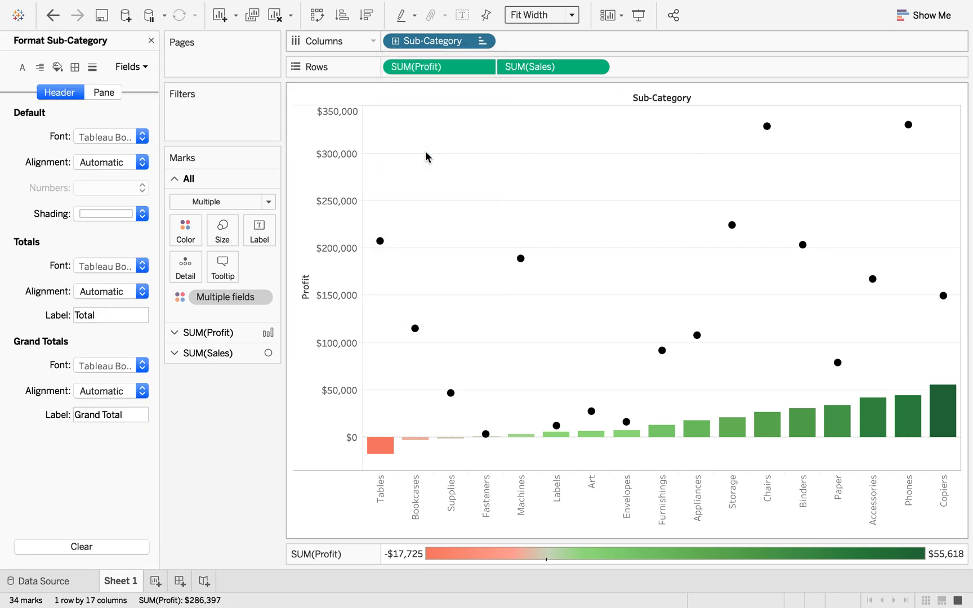
left_click(142, 137)
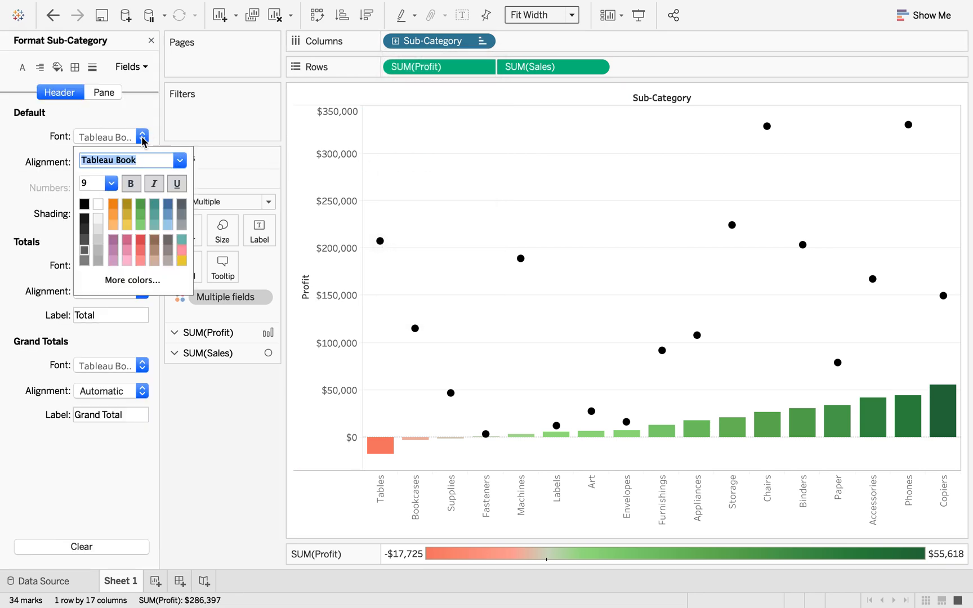
left_click(112, 183)
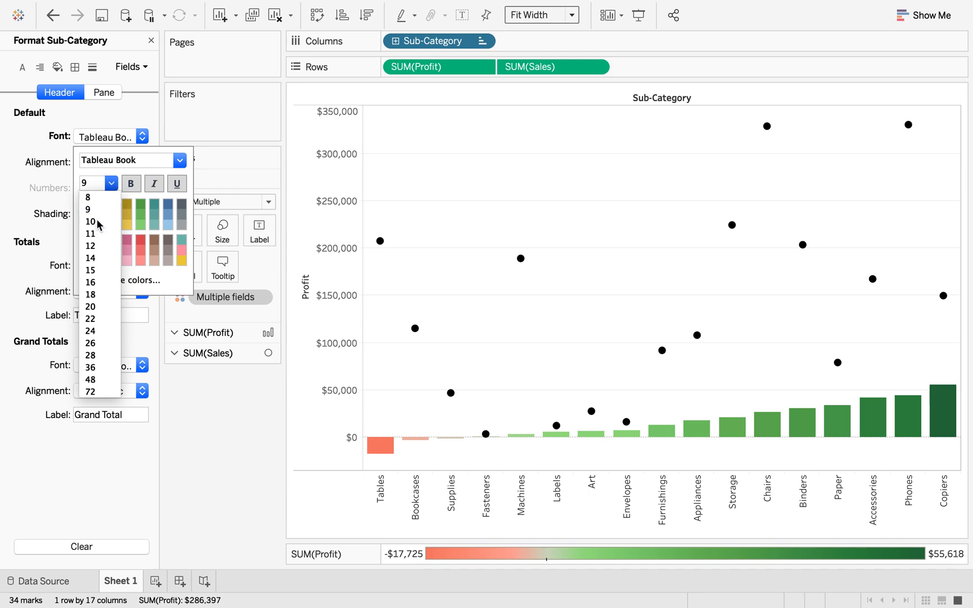
left_click(100, 221)
left_click(130, 184)
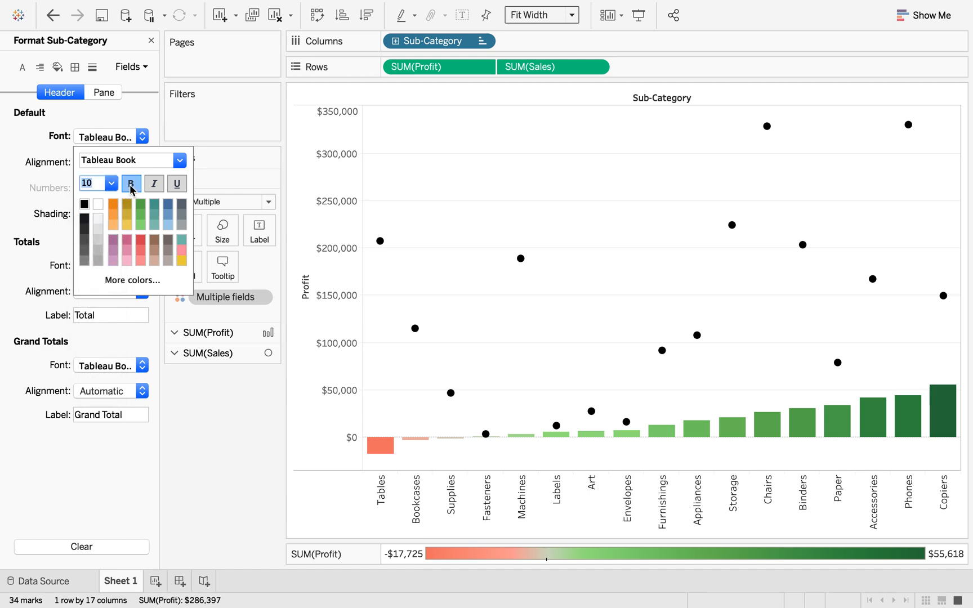
left_click(151, 40)
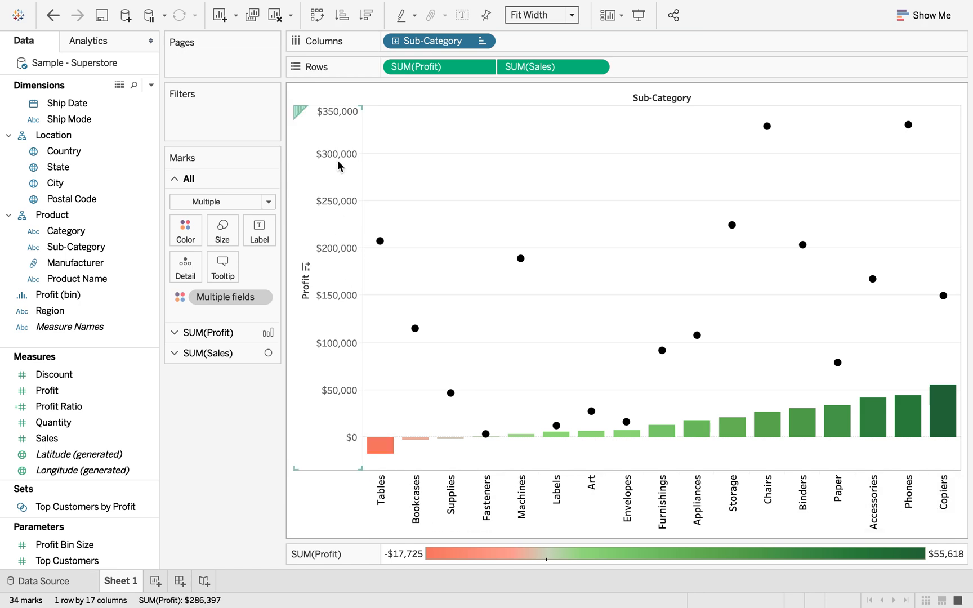
Step: Format the Profit axis font in black and bold
left_click(482, 66)
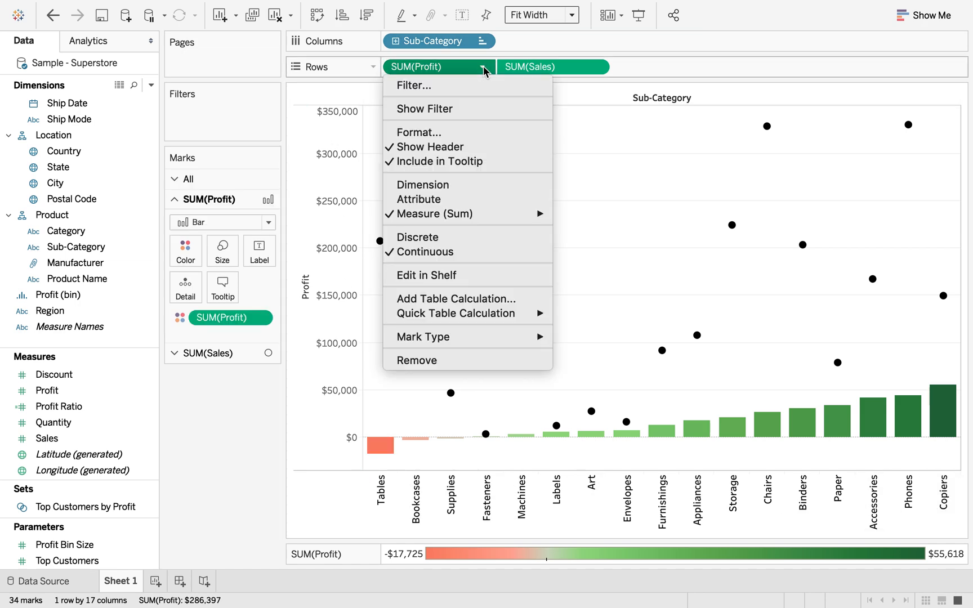
left_click(428, 132)
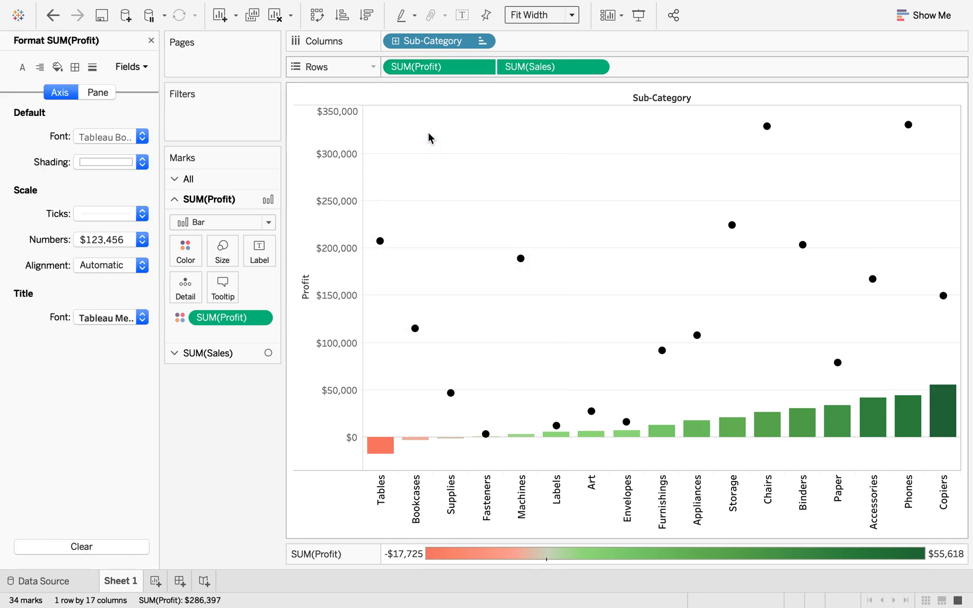
left_click(142, 137)
left_click(83, 210)
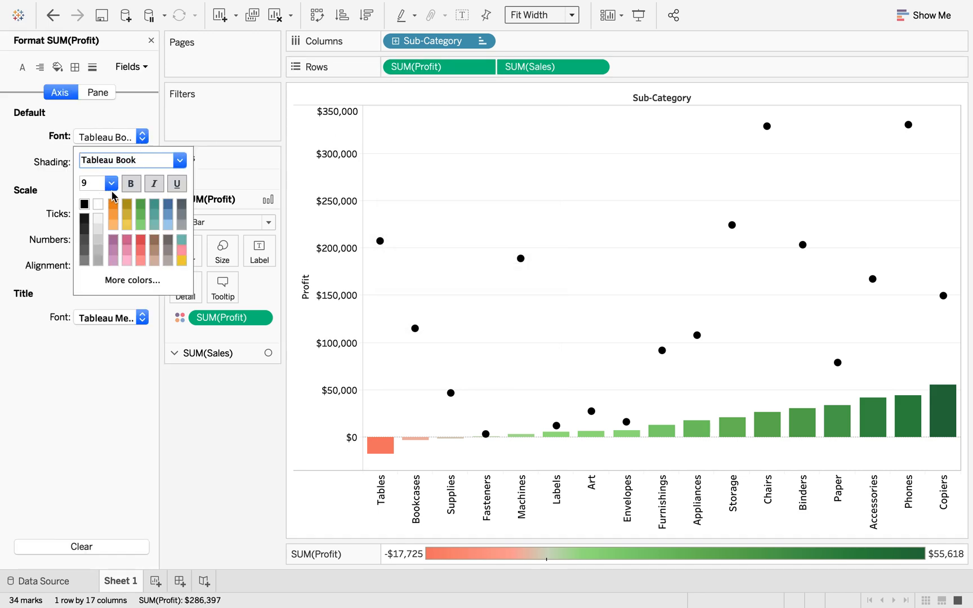
left_click(132, 183)
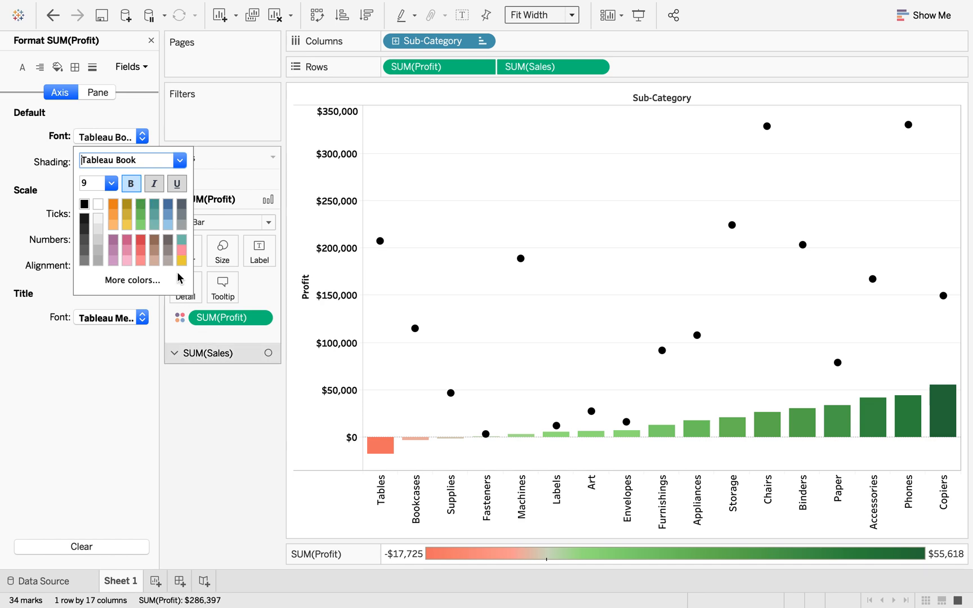
left_click(151, 40)
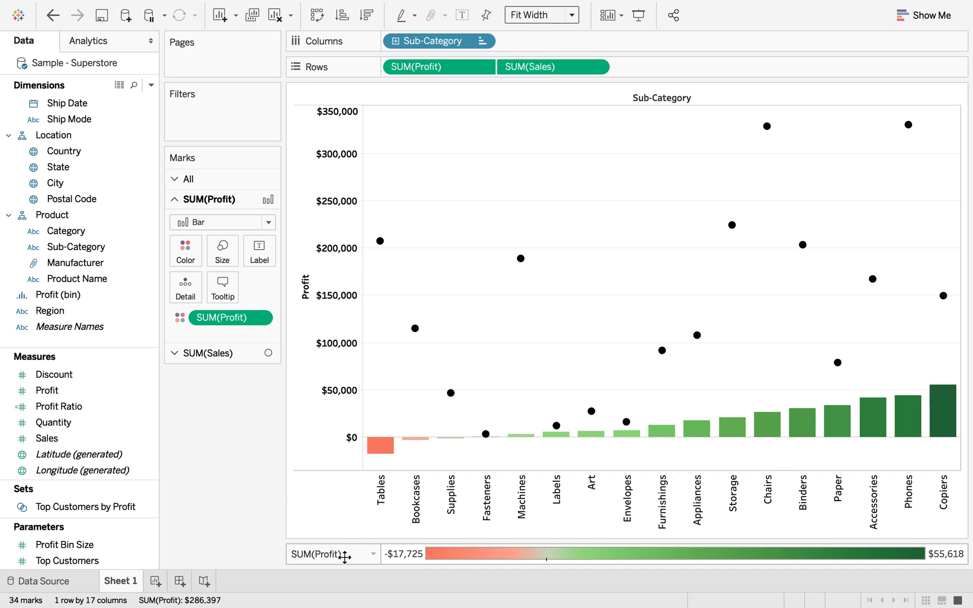
Step: Move the Profit color legend from below the chart to its right side and inspect individual sub-category marks for profit and sales
left_click_drag(962, 130, 965, 128)
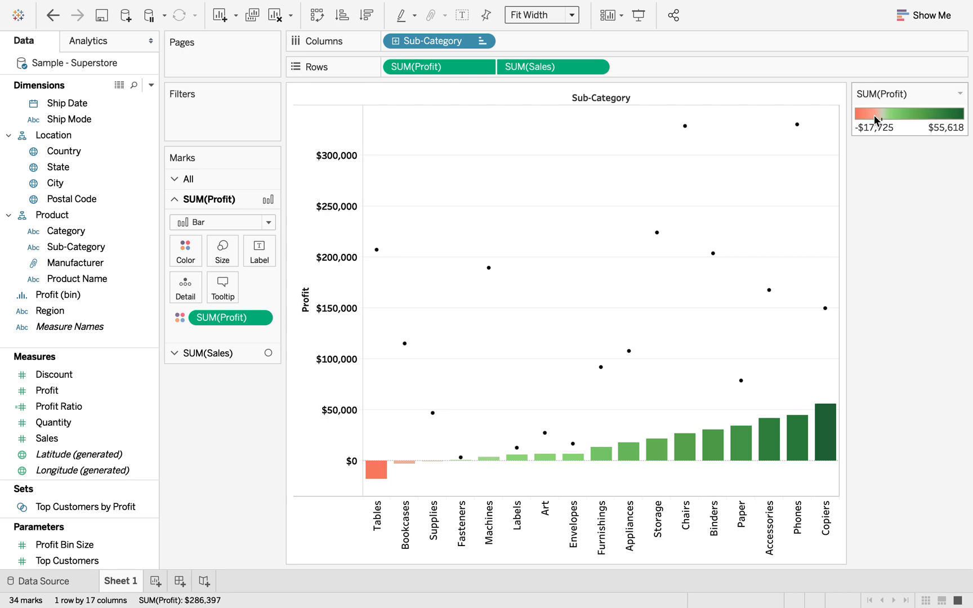
mouse_move(799, 128)
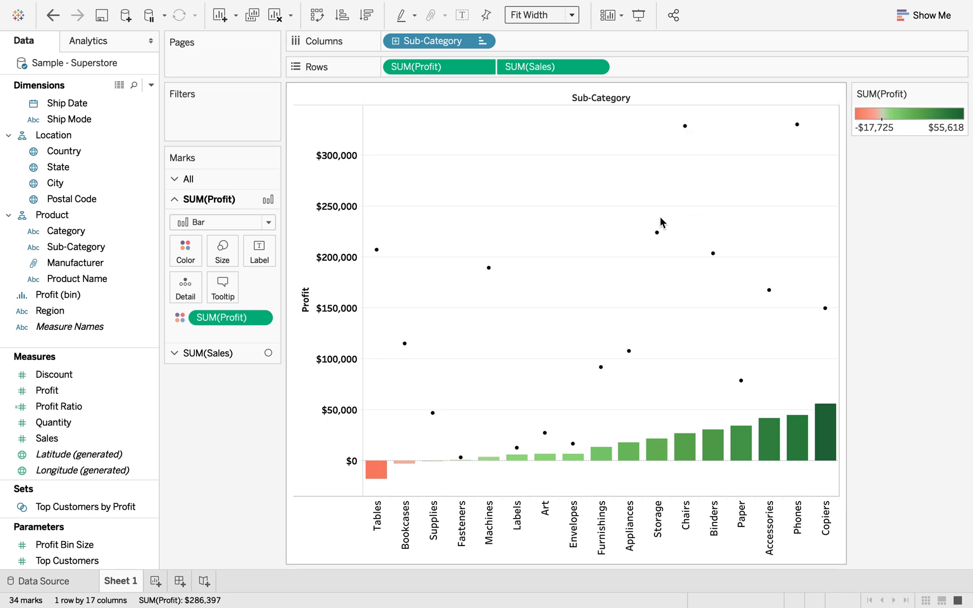
mouse_move(658, 235)
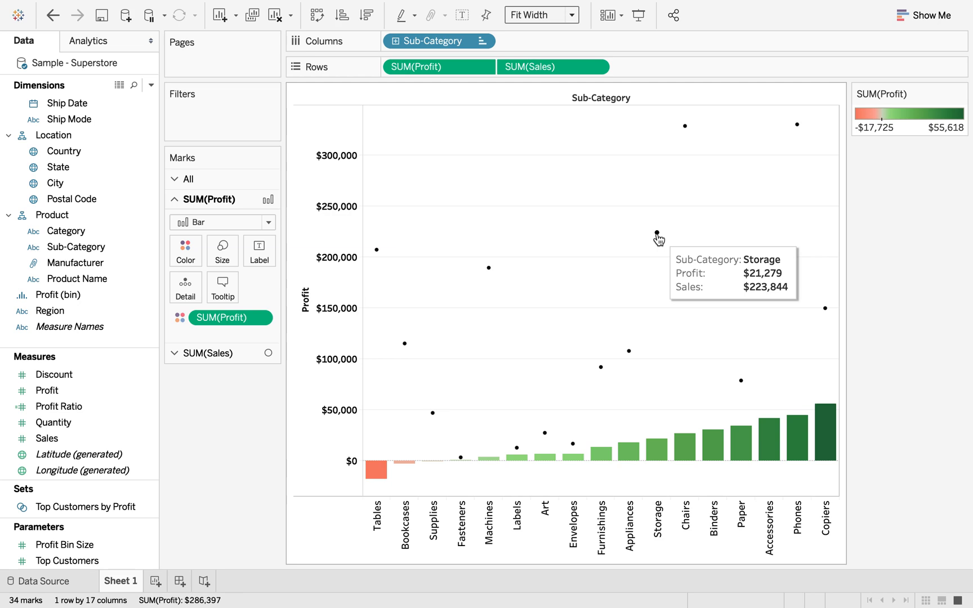
mouse_move(687, 129)
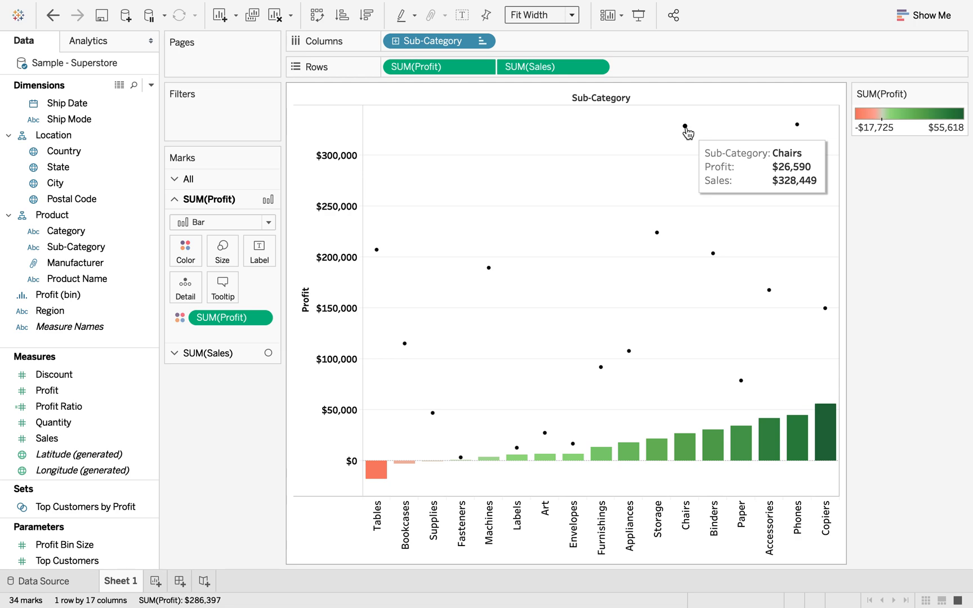
mouse_move(687, 456)
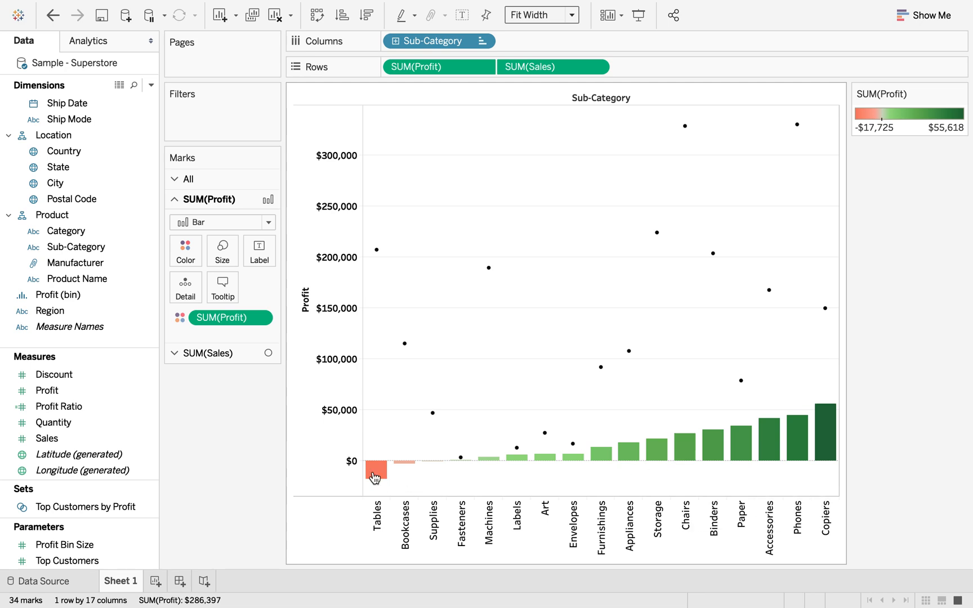
mouse_move(833, 454)
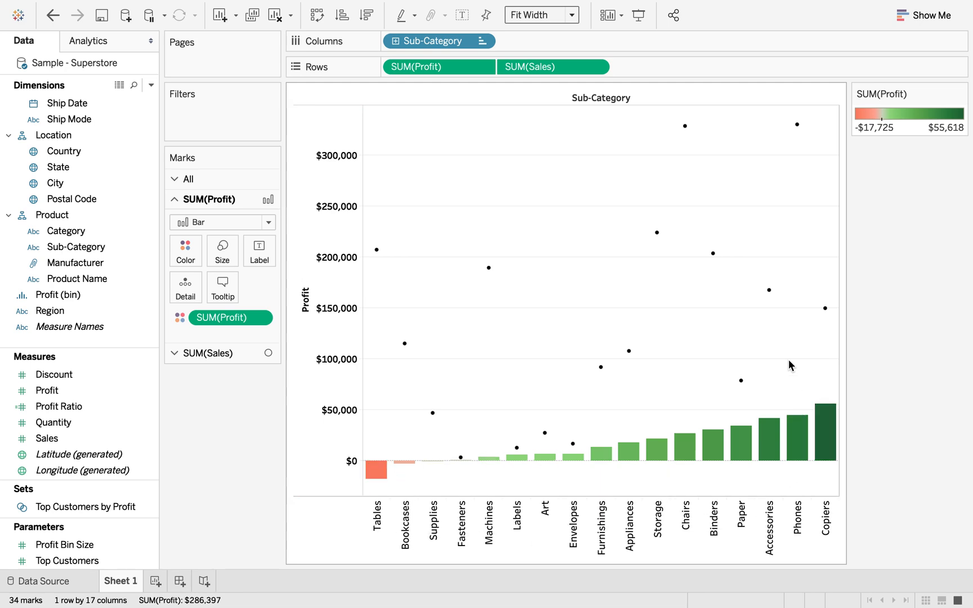